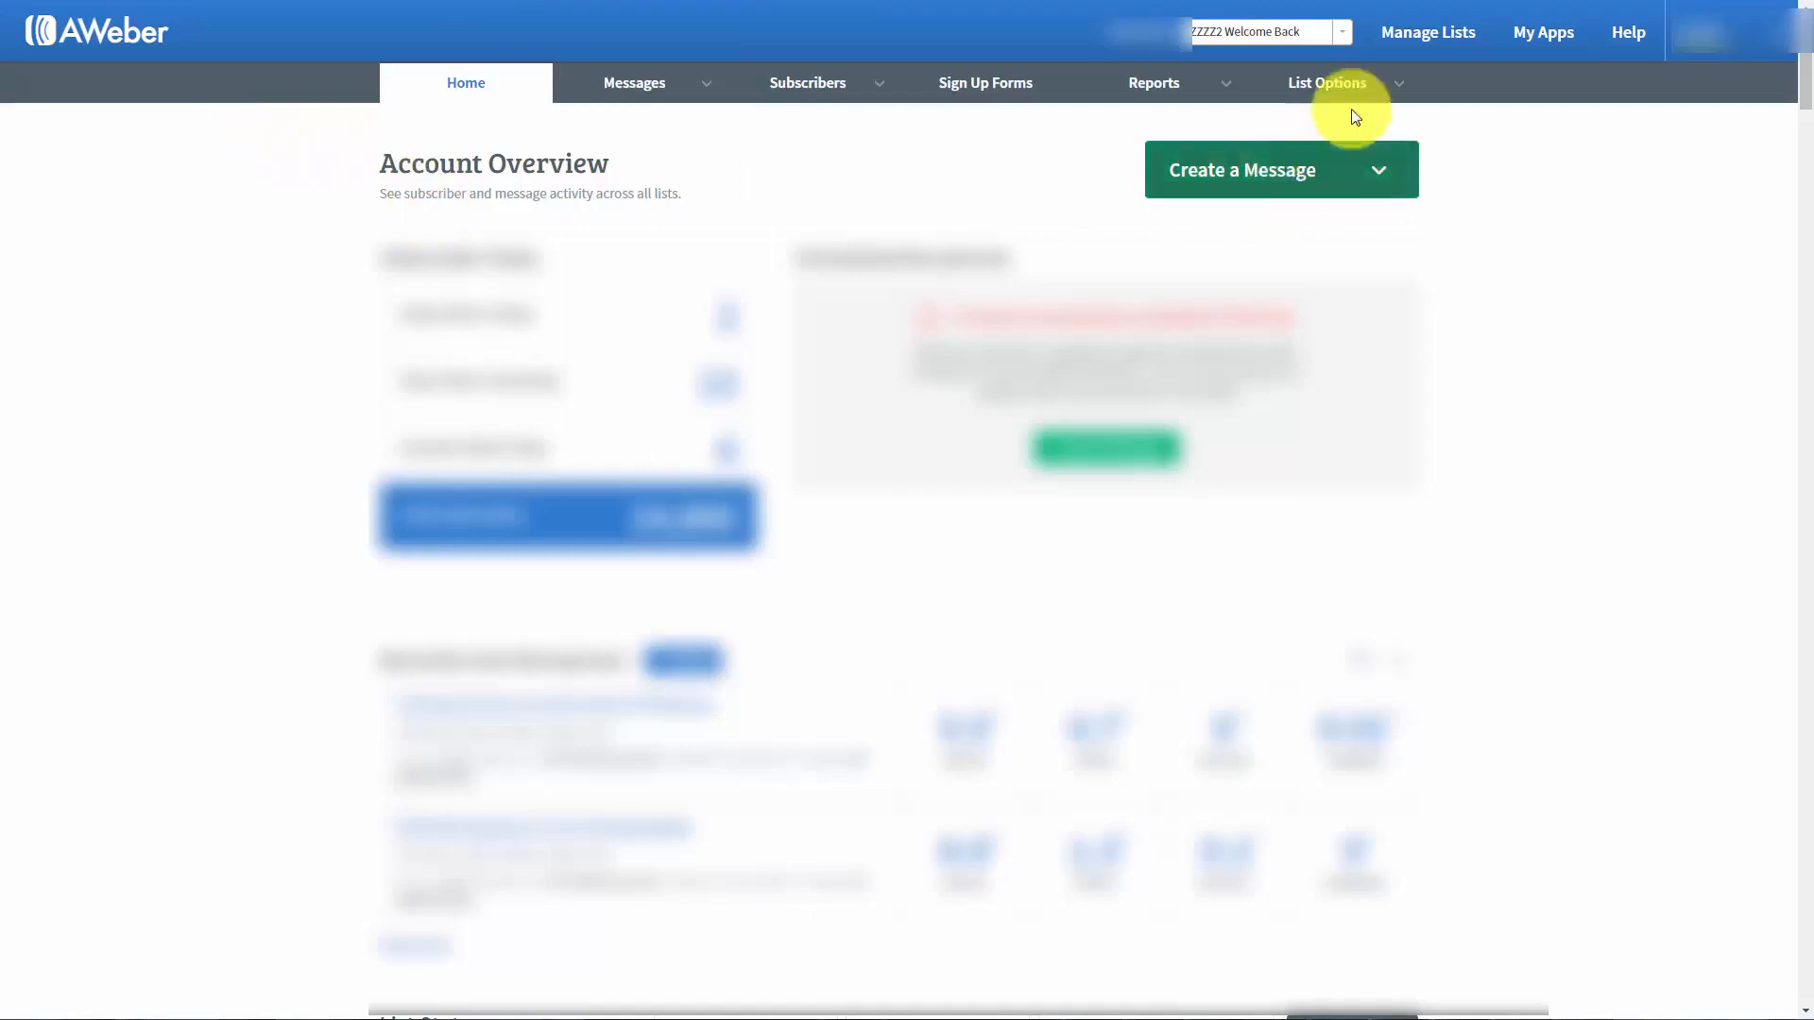
left_click(1424, 38)
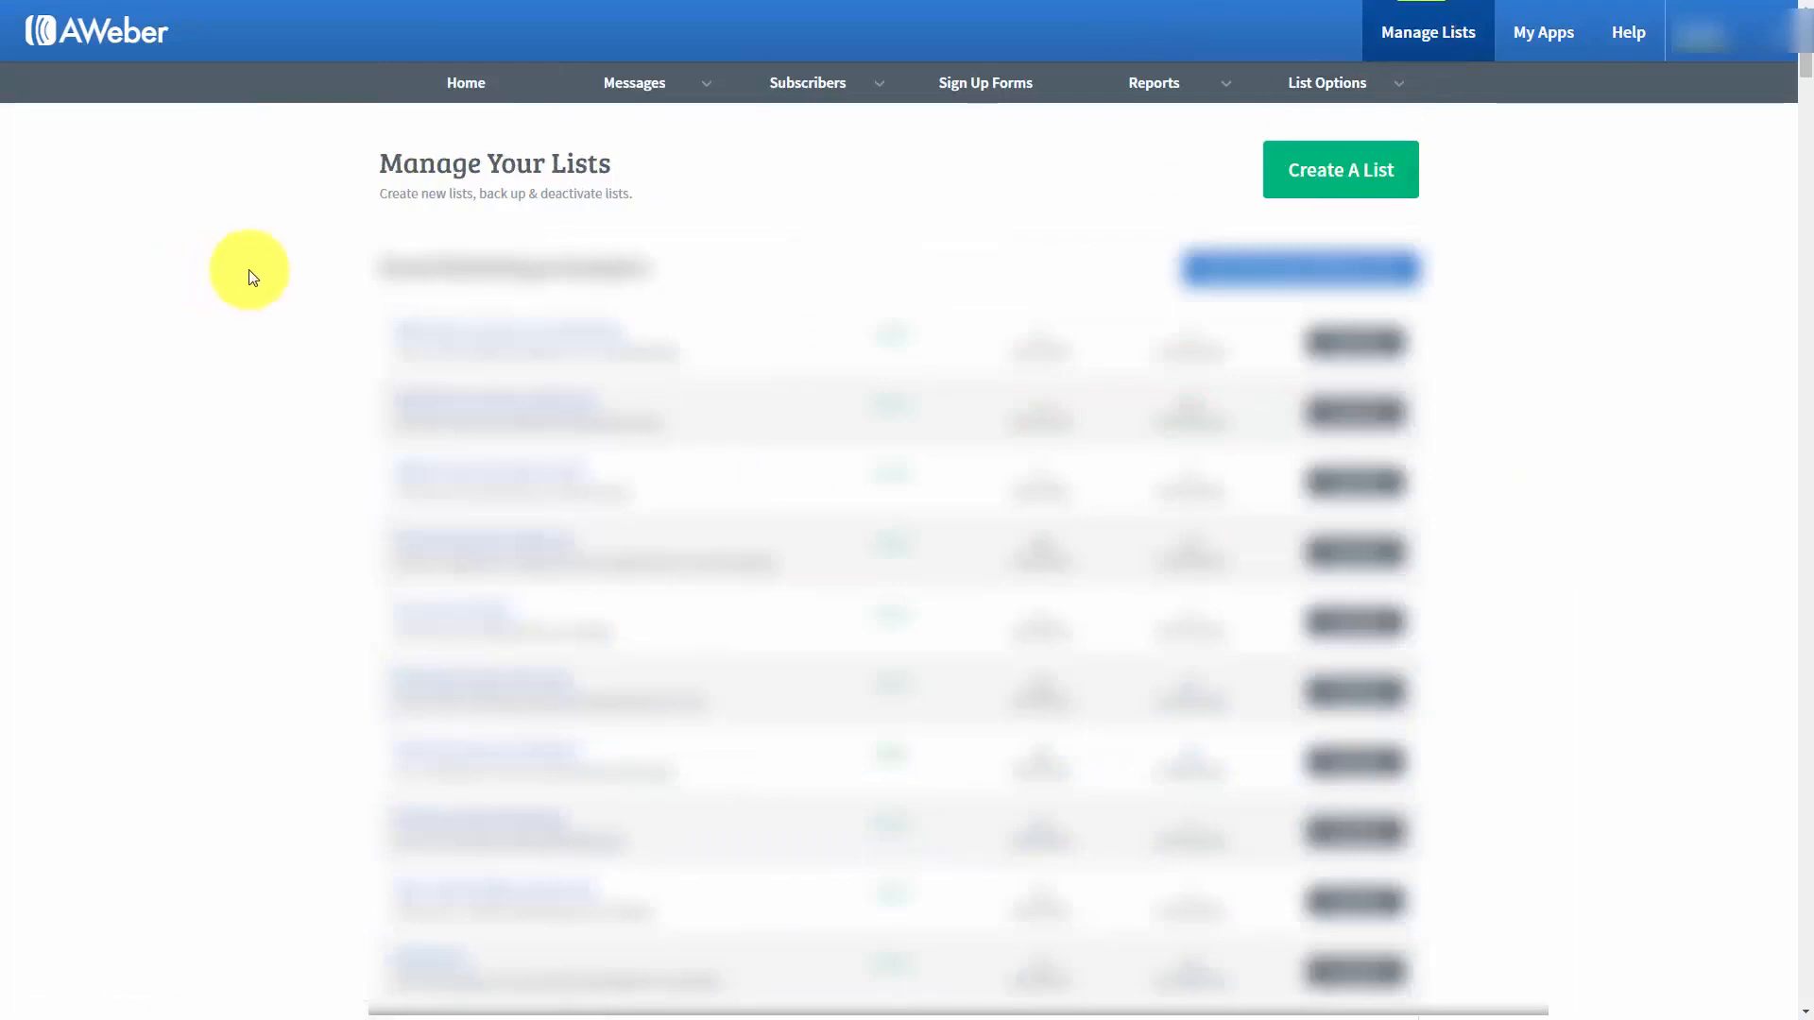
left_click(1304, 181)
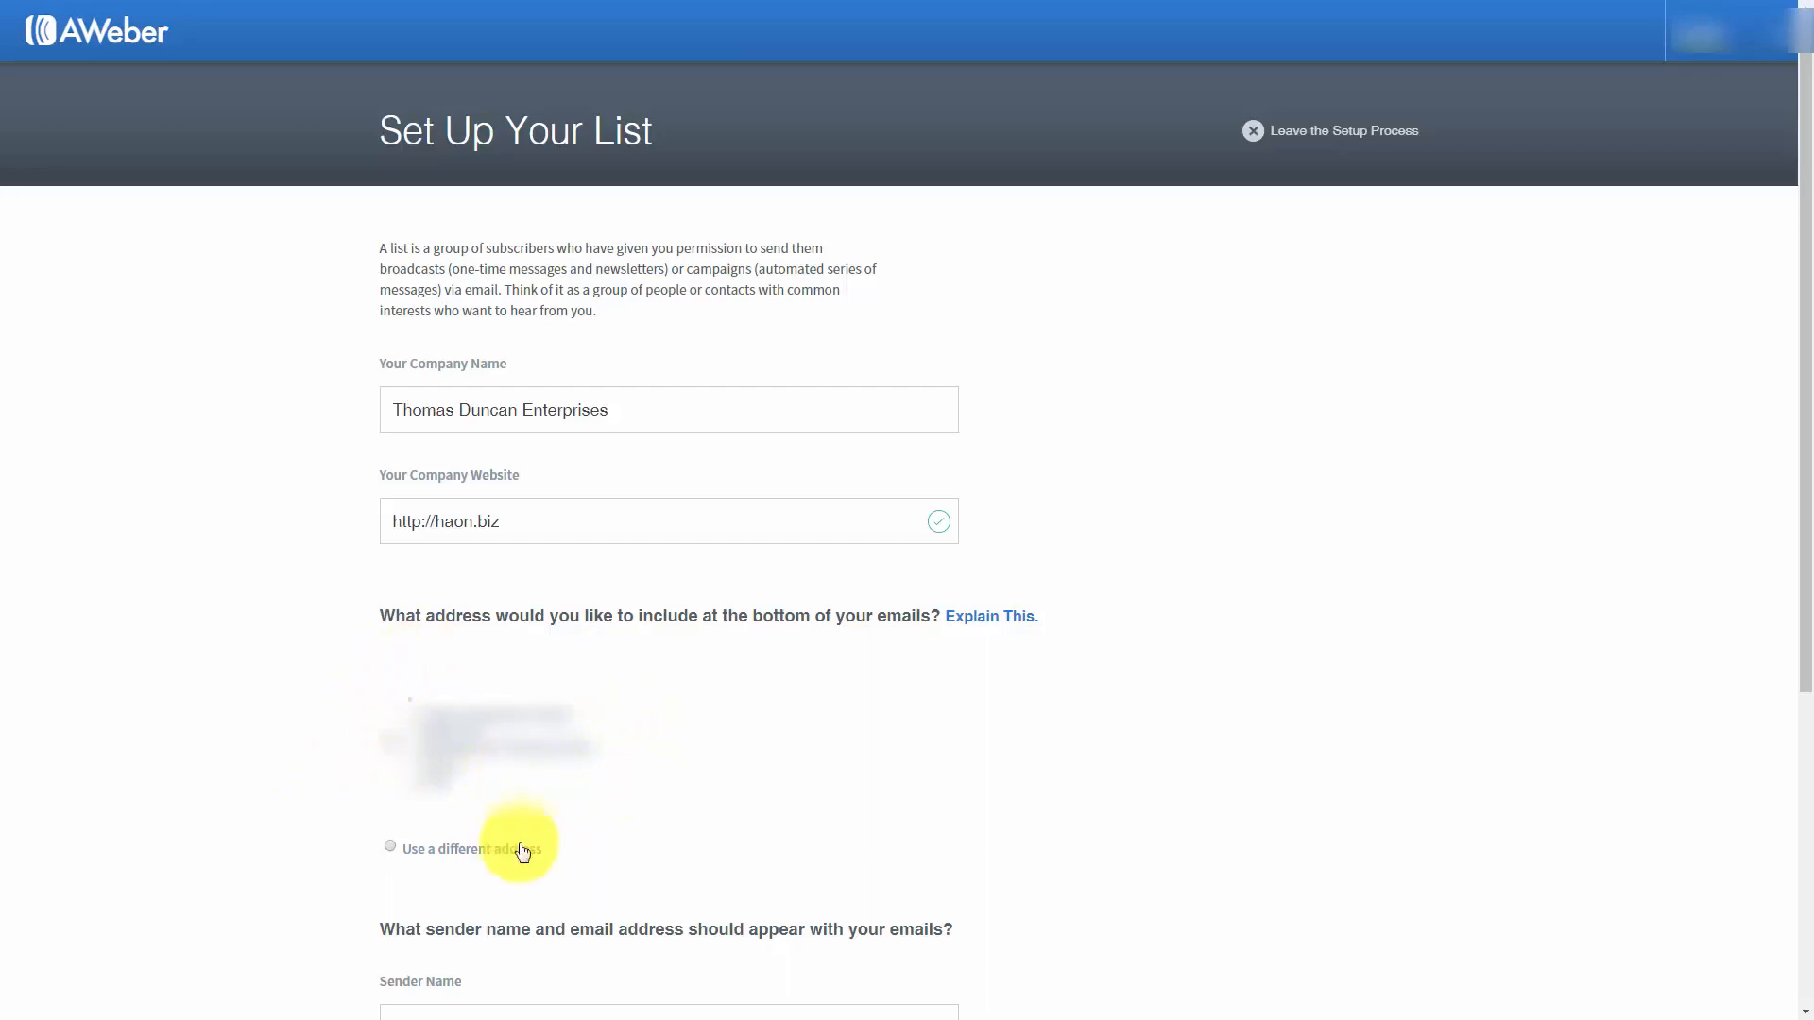
left_click(390, 849)
scroll(709, 793, "down", 6)
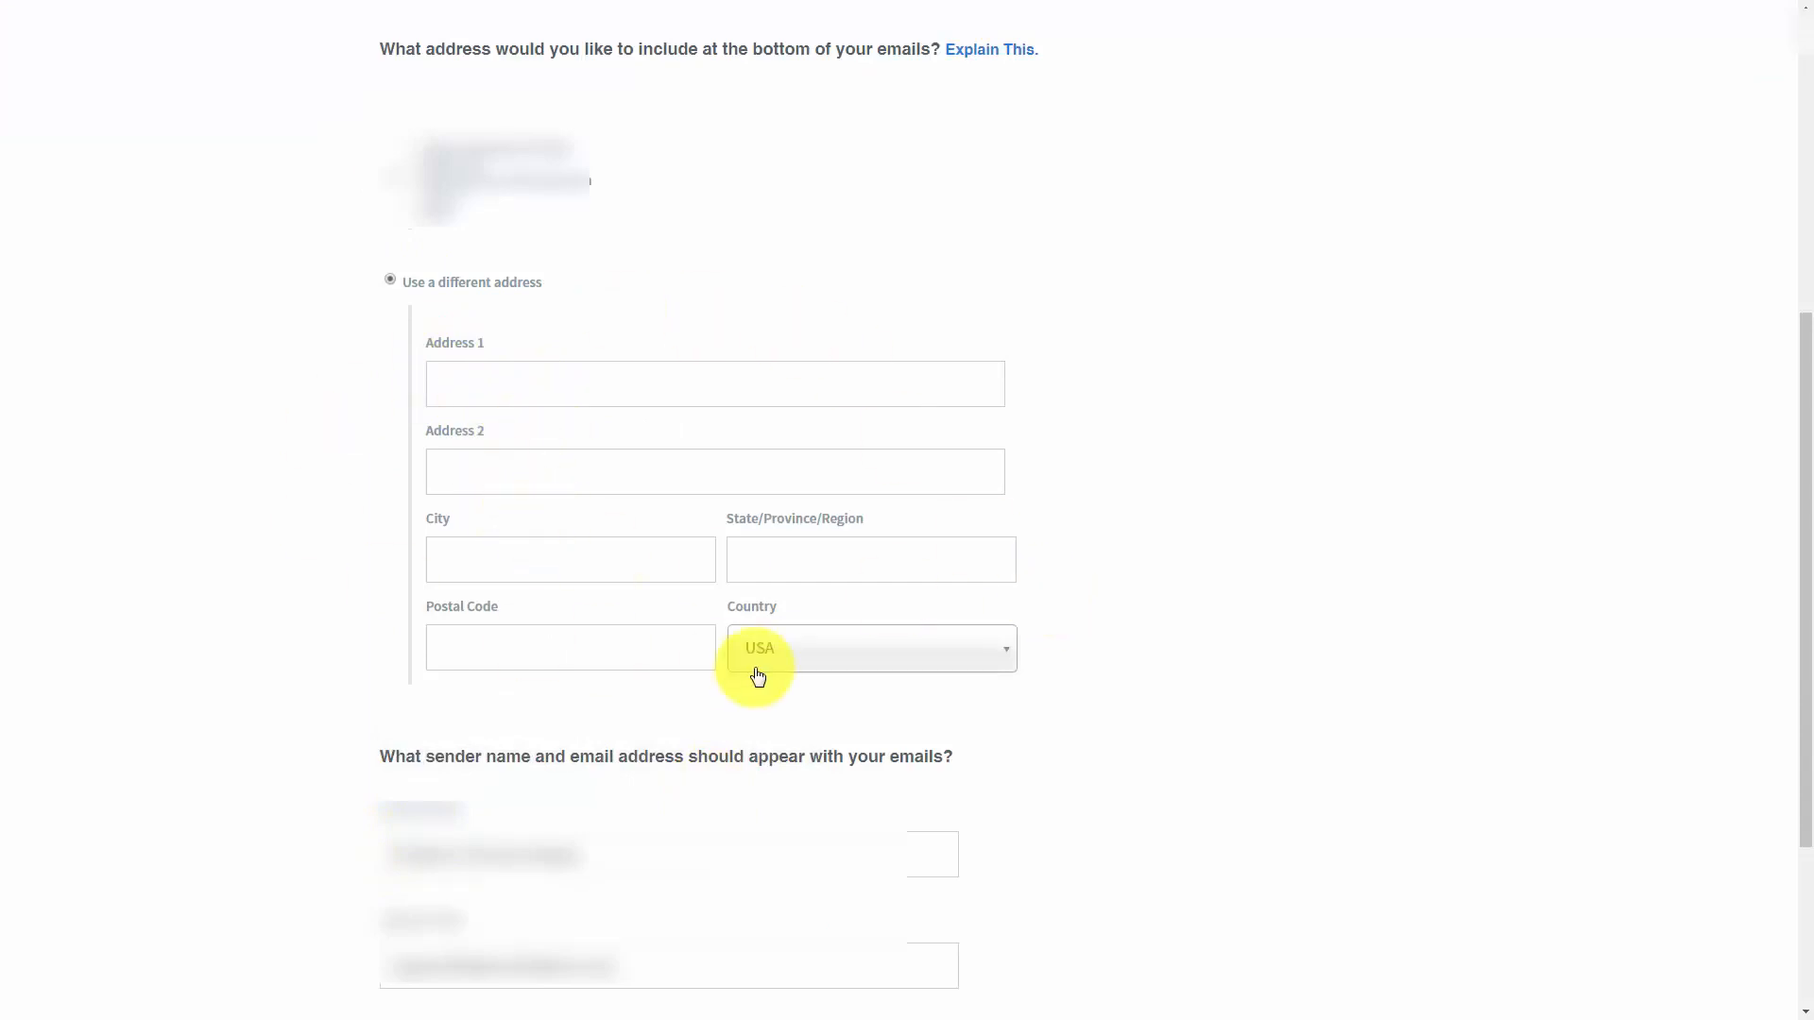
scroll(756, 676, "down", 2)
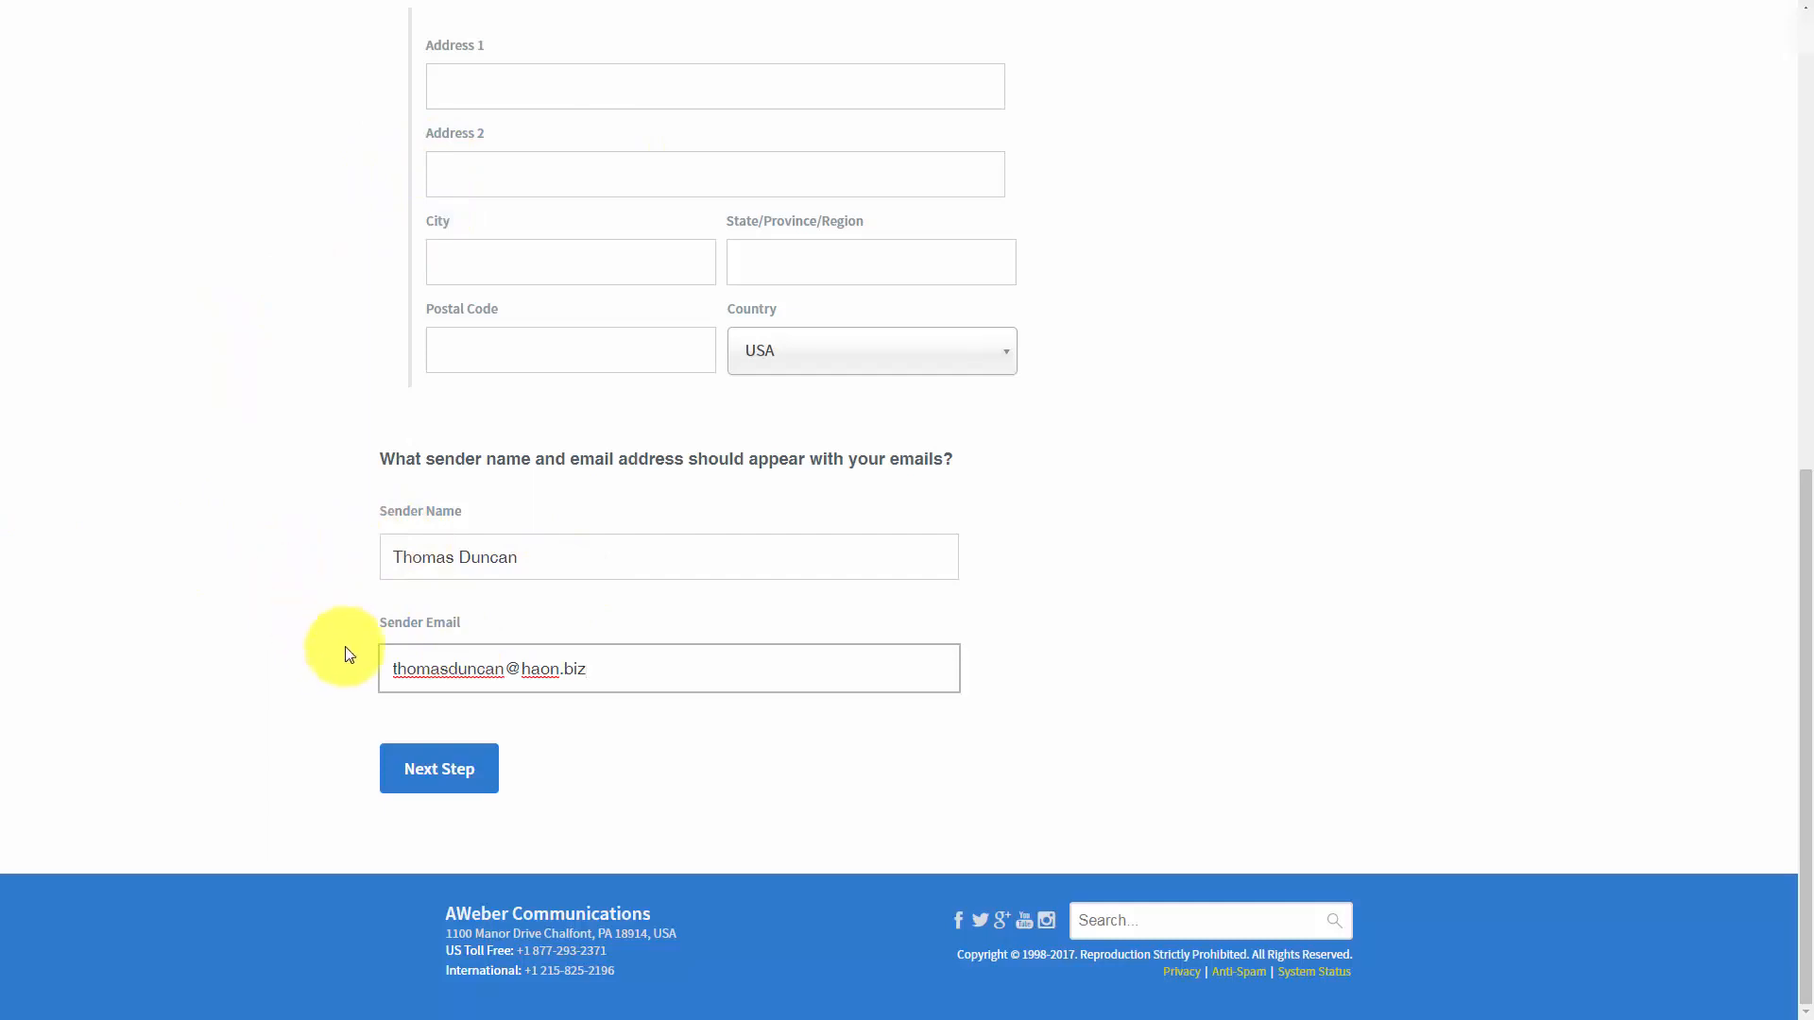
left_click(460, 787)
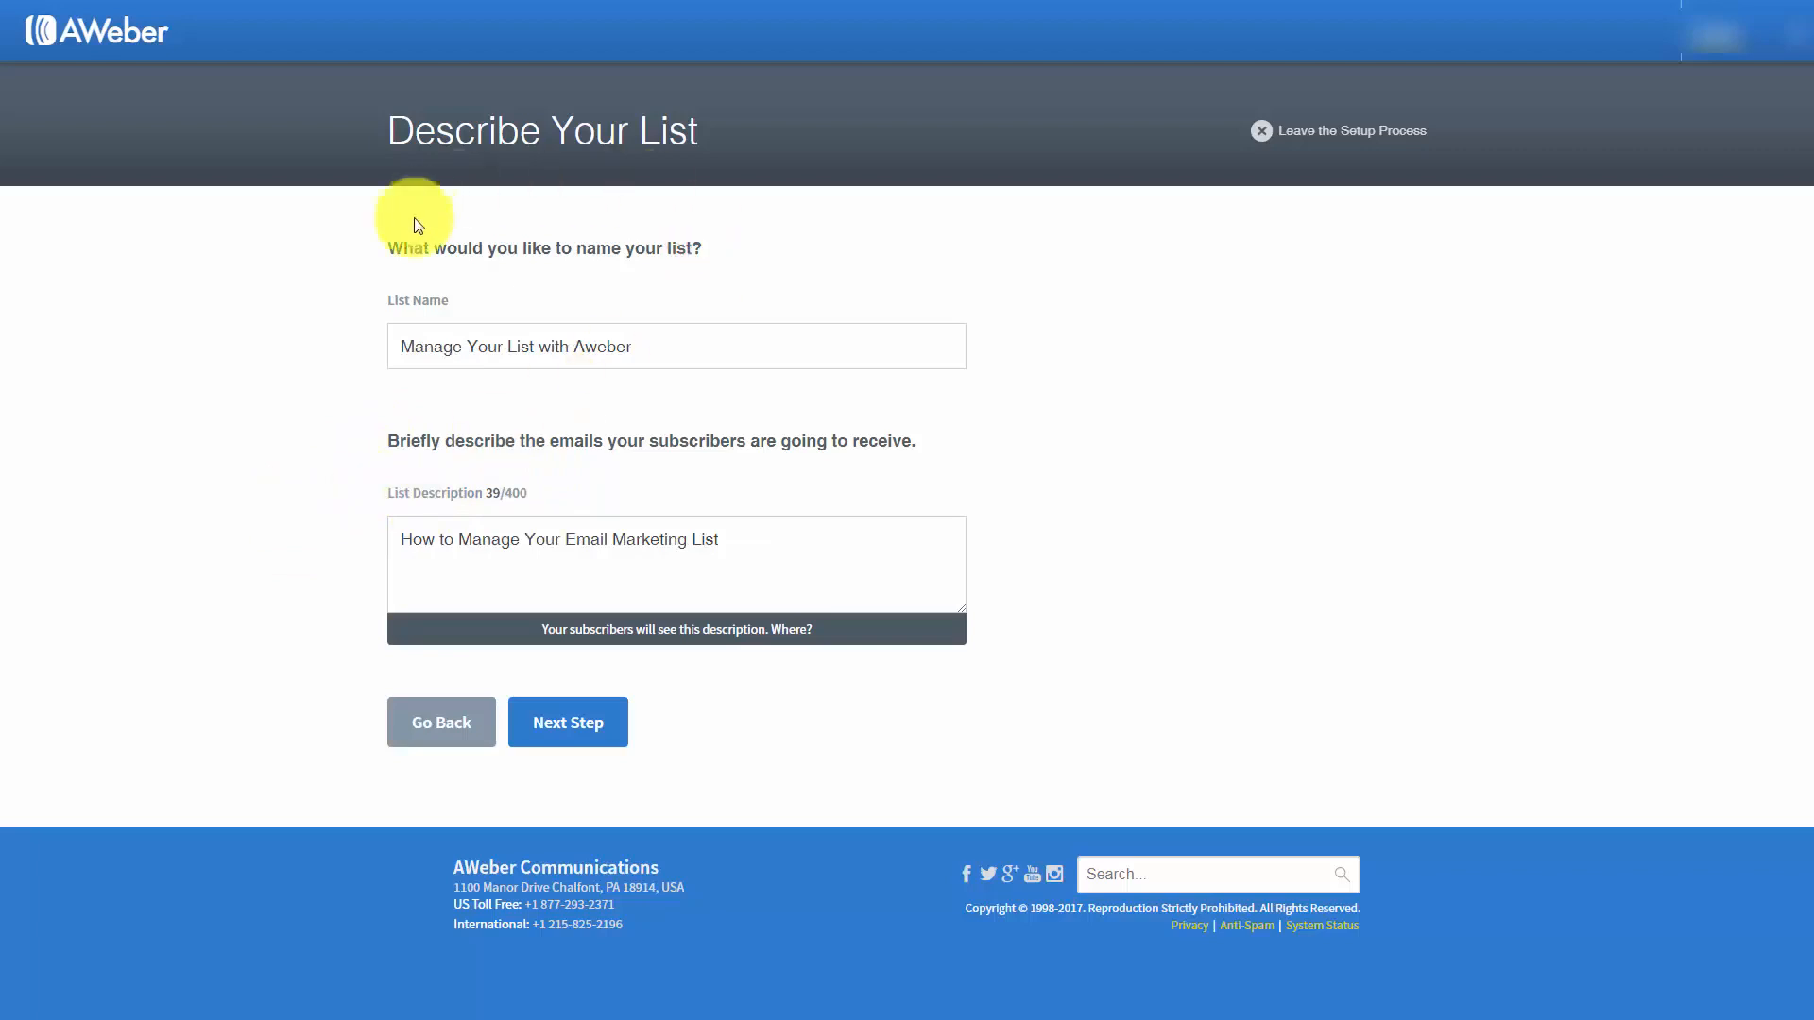
Name the list "Manage Your List with Aweber", describe it as "How to Manage Your Email Marketing List", and continue
left_click(563, 732)
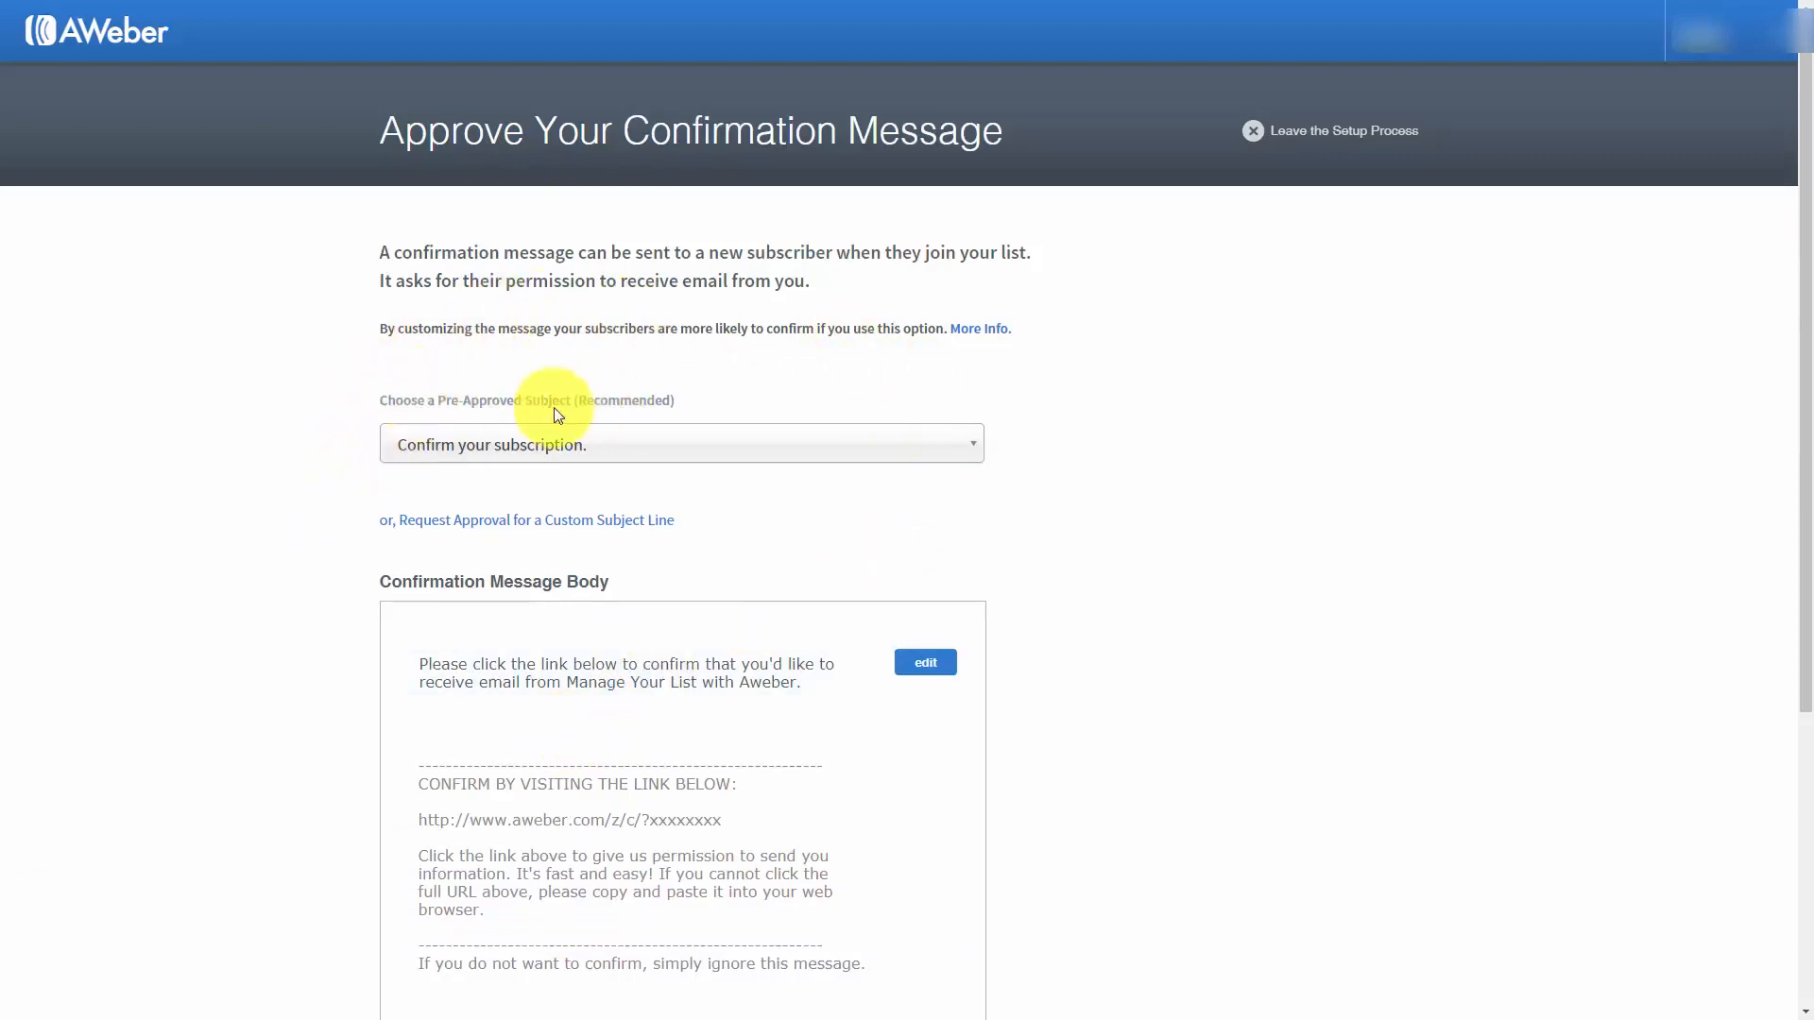
Review the pre-approved confirmation subjects and the requirements for requesting a custom subject line
left_click(944, 462)
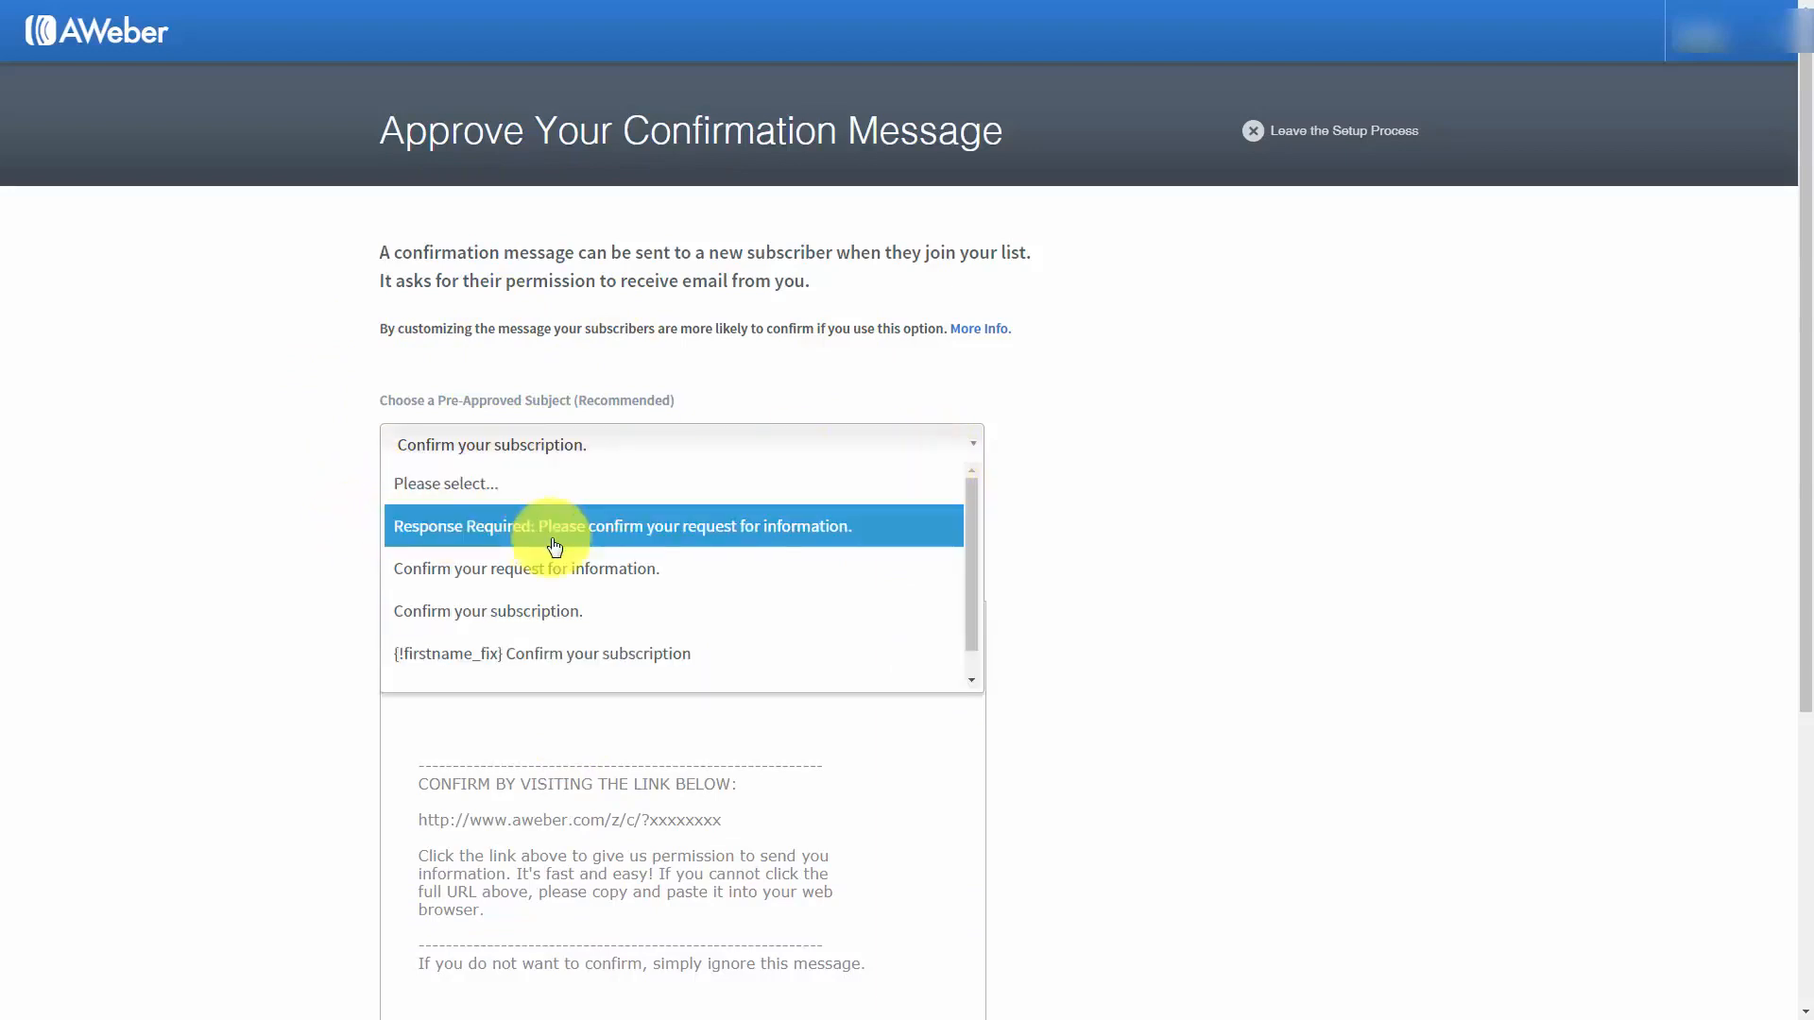
left_click(319, 406)
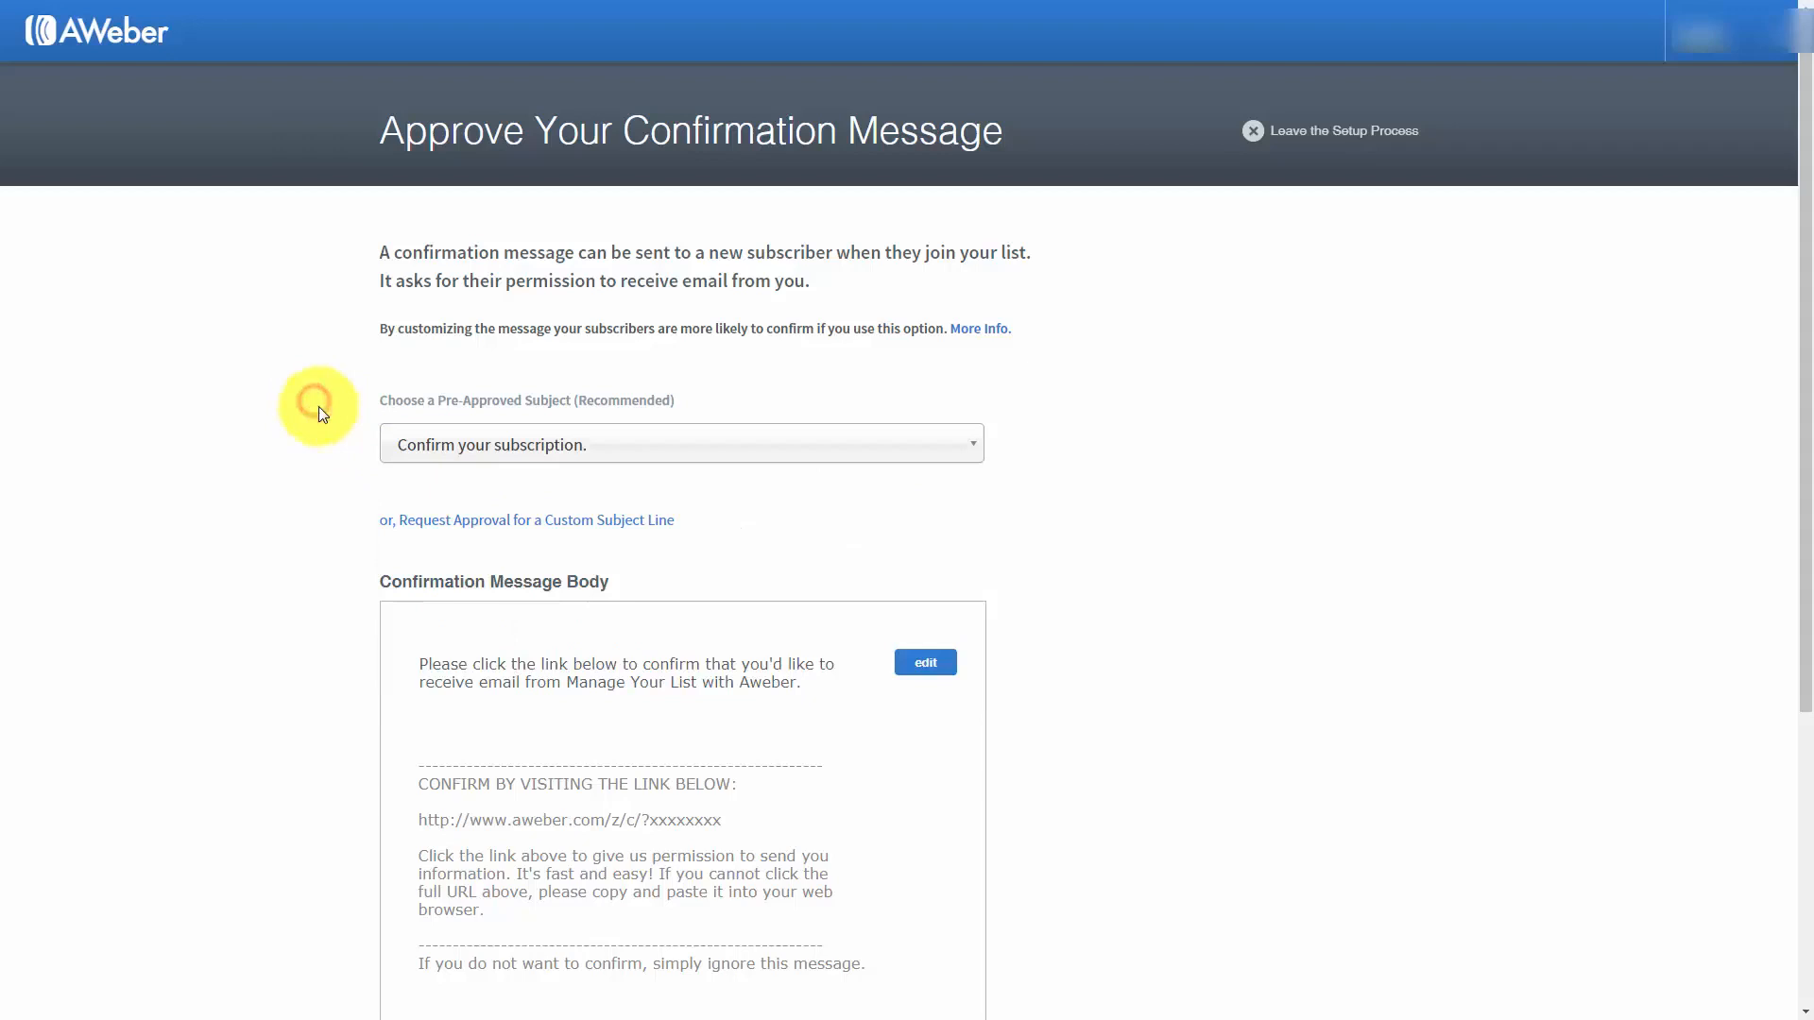
left_click(538, 522)
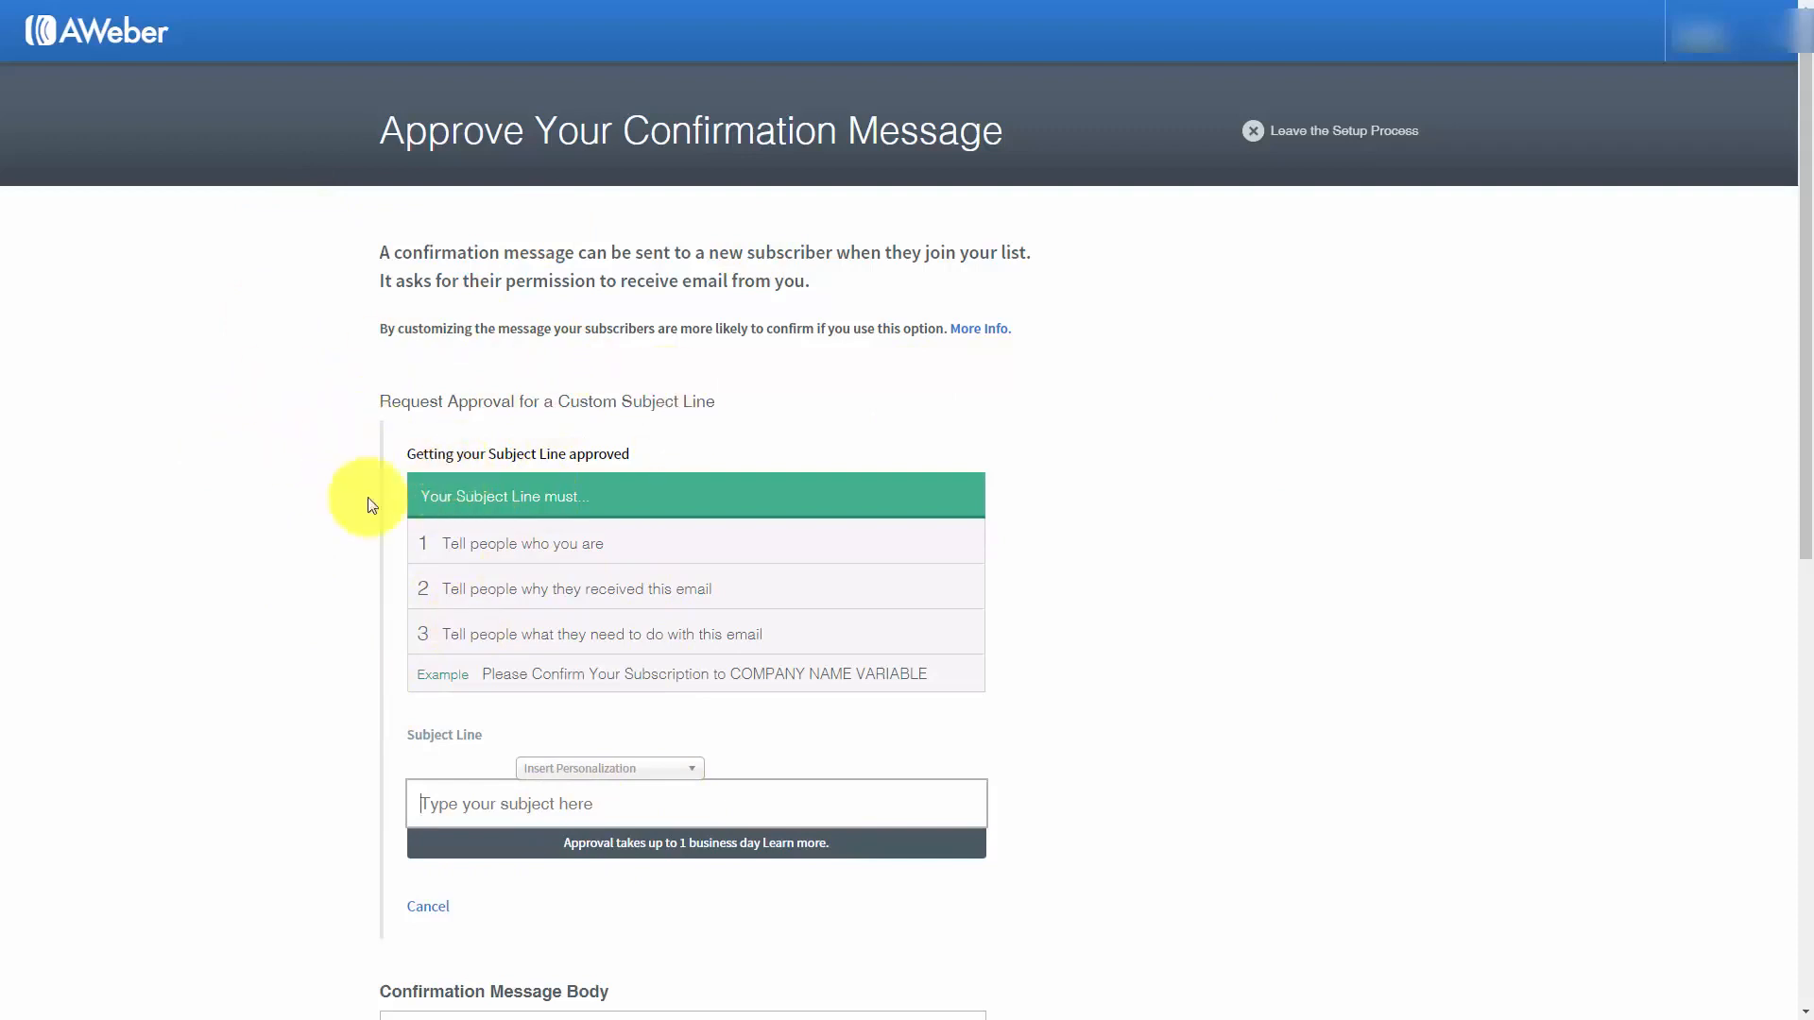
left_click(427, 908)
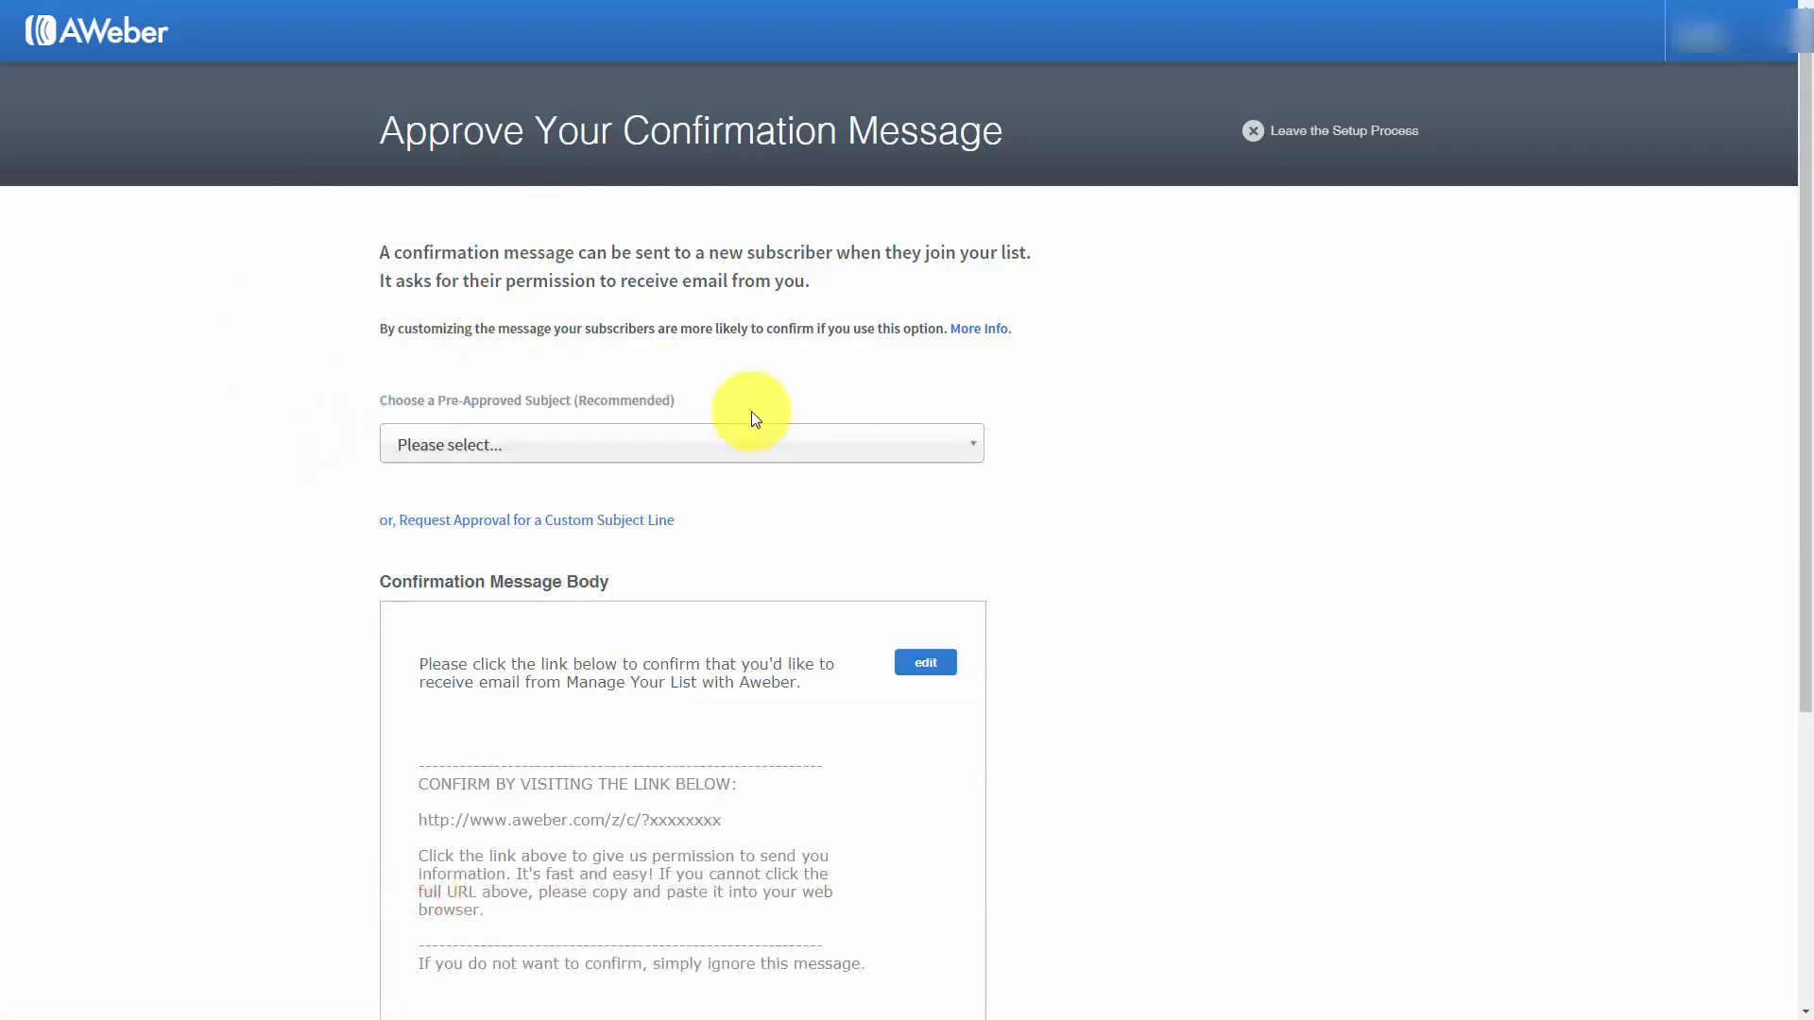
Choose "Confirm your subscription." as the confirmation message's pre-approved subject
left_click(725, 444)
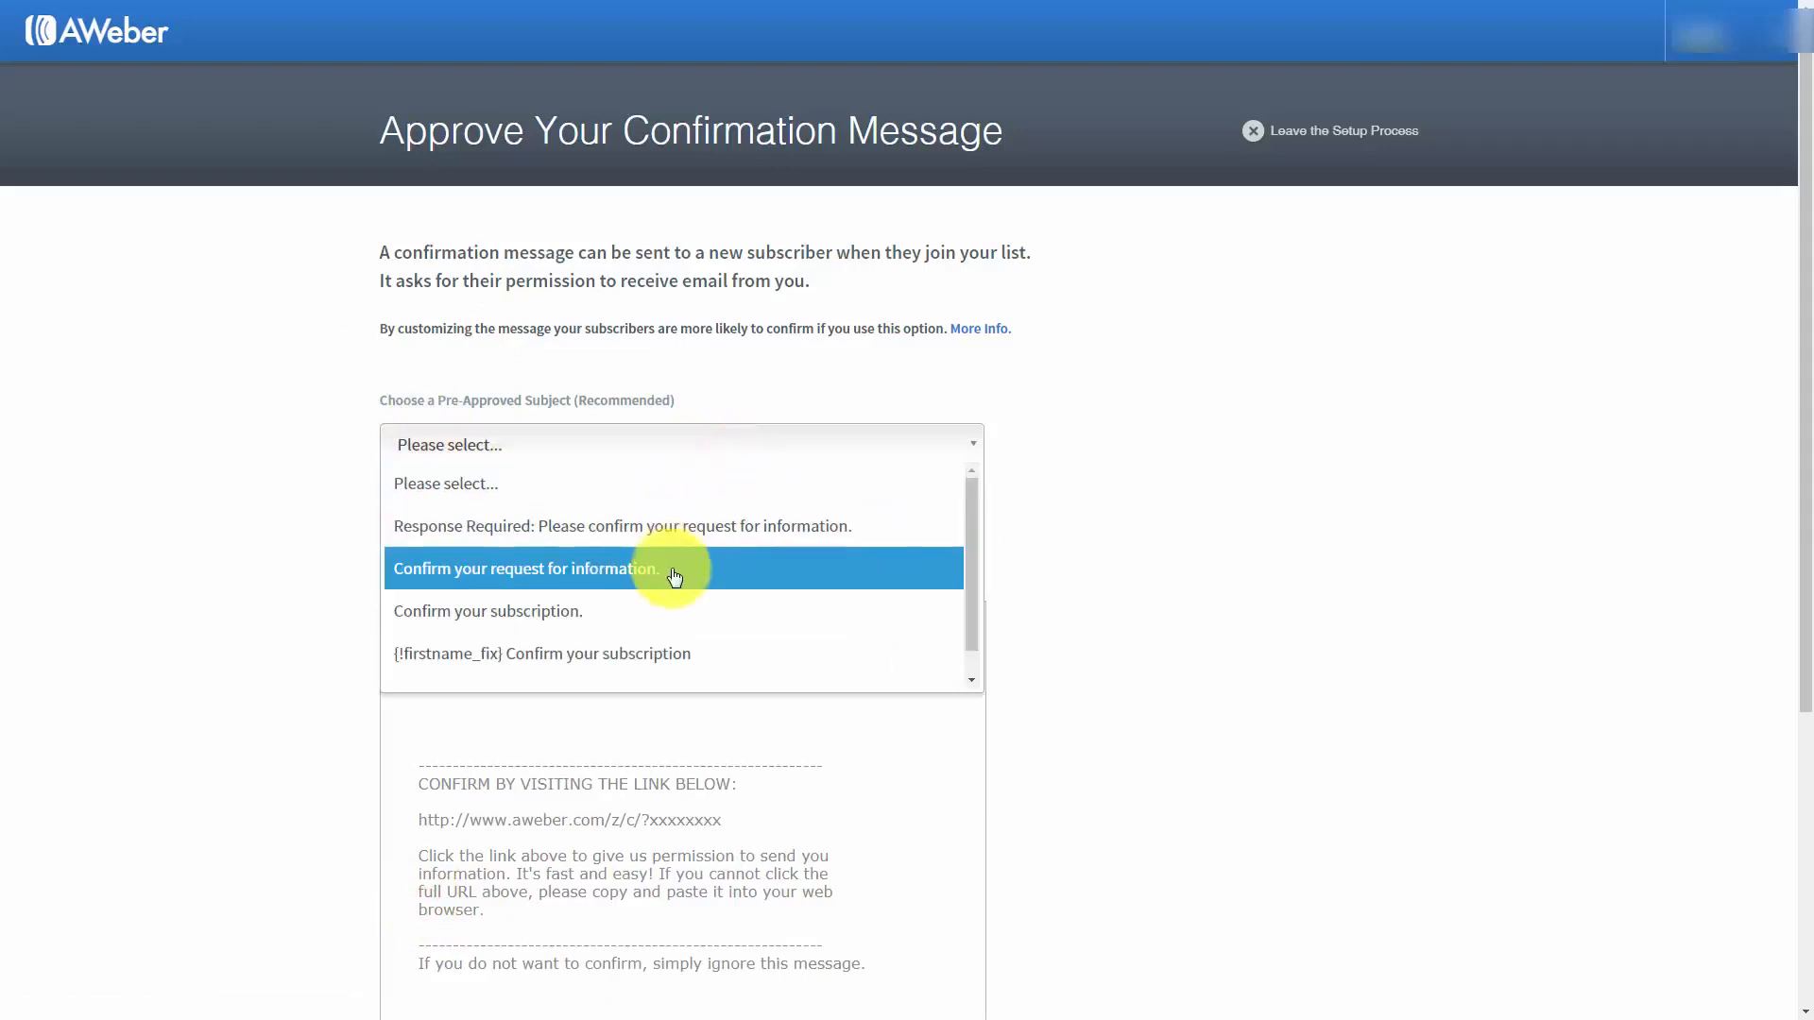
left_click(662, 614)
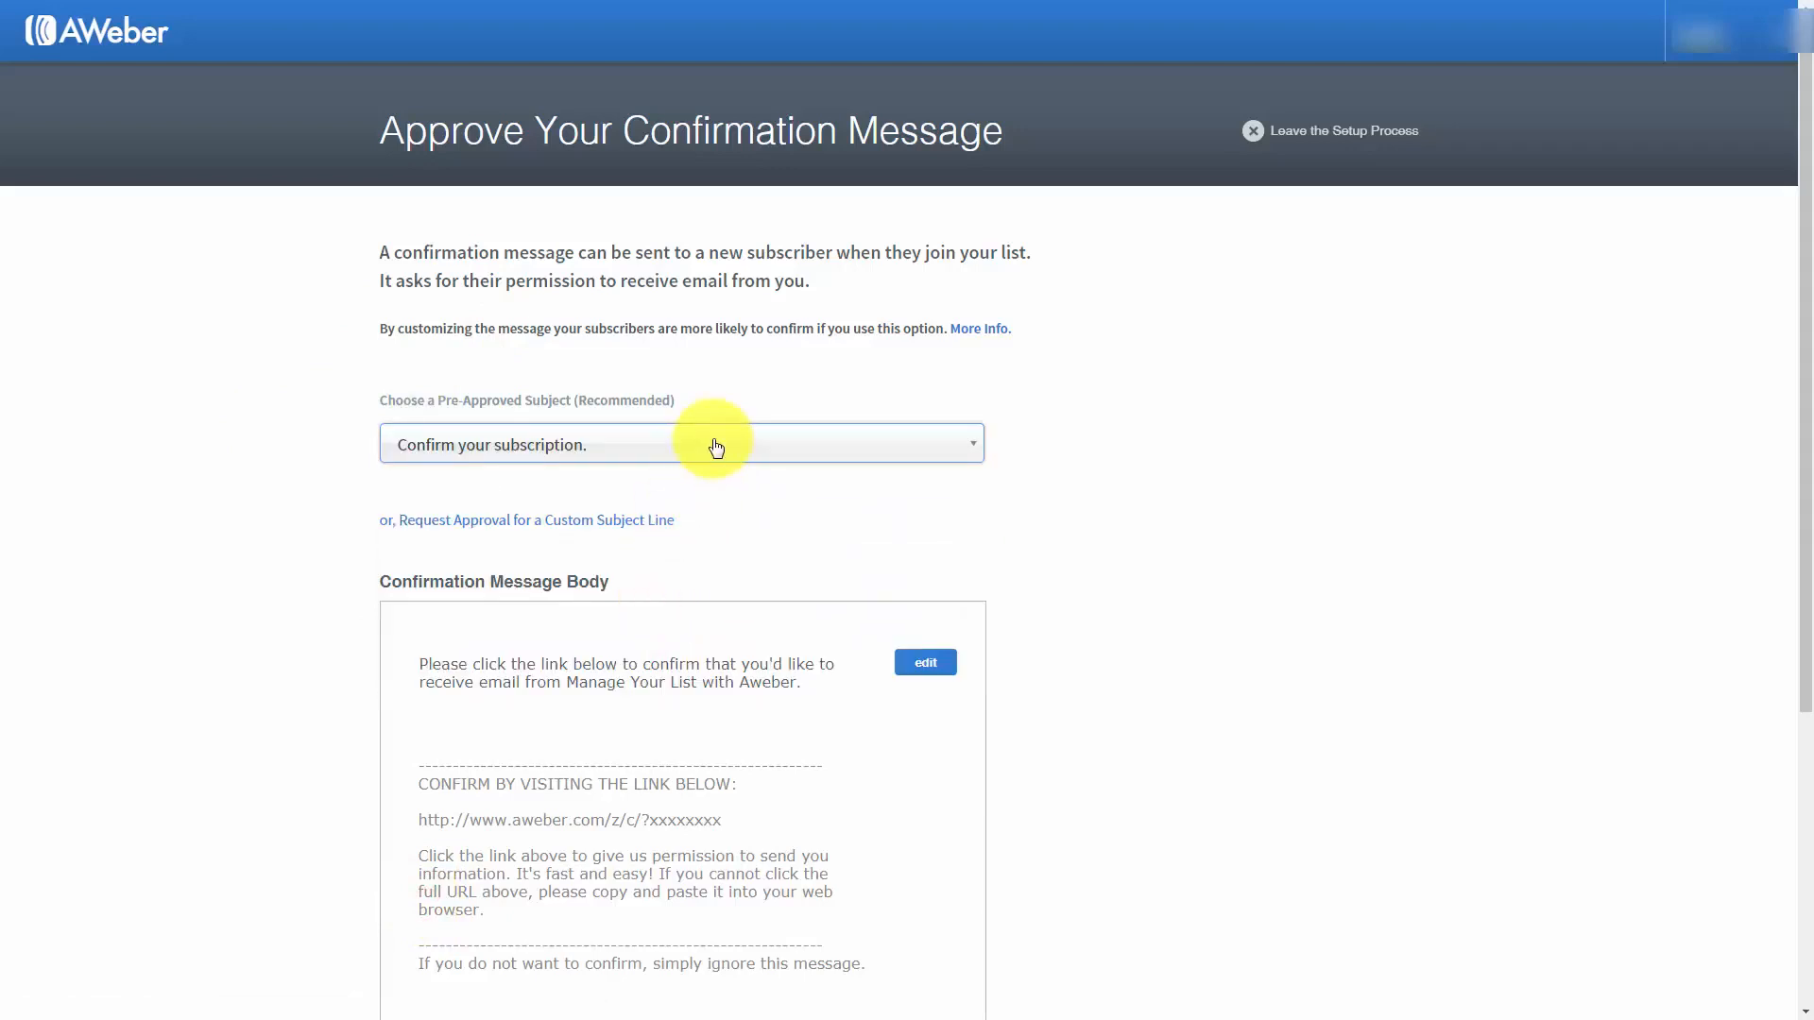
Reword the confirmation message's opening so it refers to receiving email from the Manage Your List with Aweber Tutorial Course
scroll(716, 447, "down", 1)
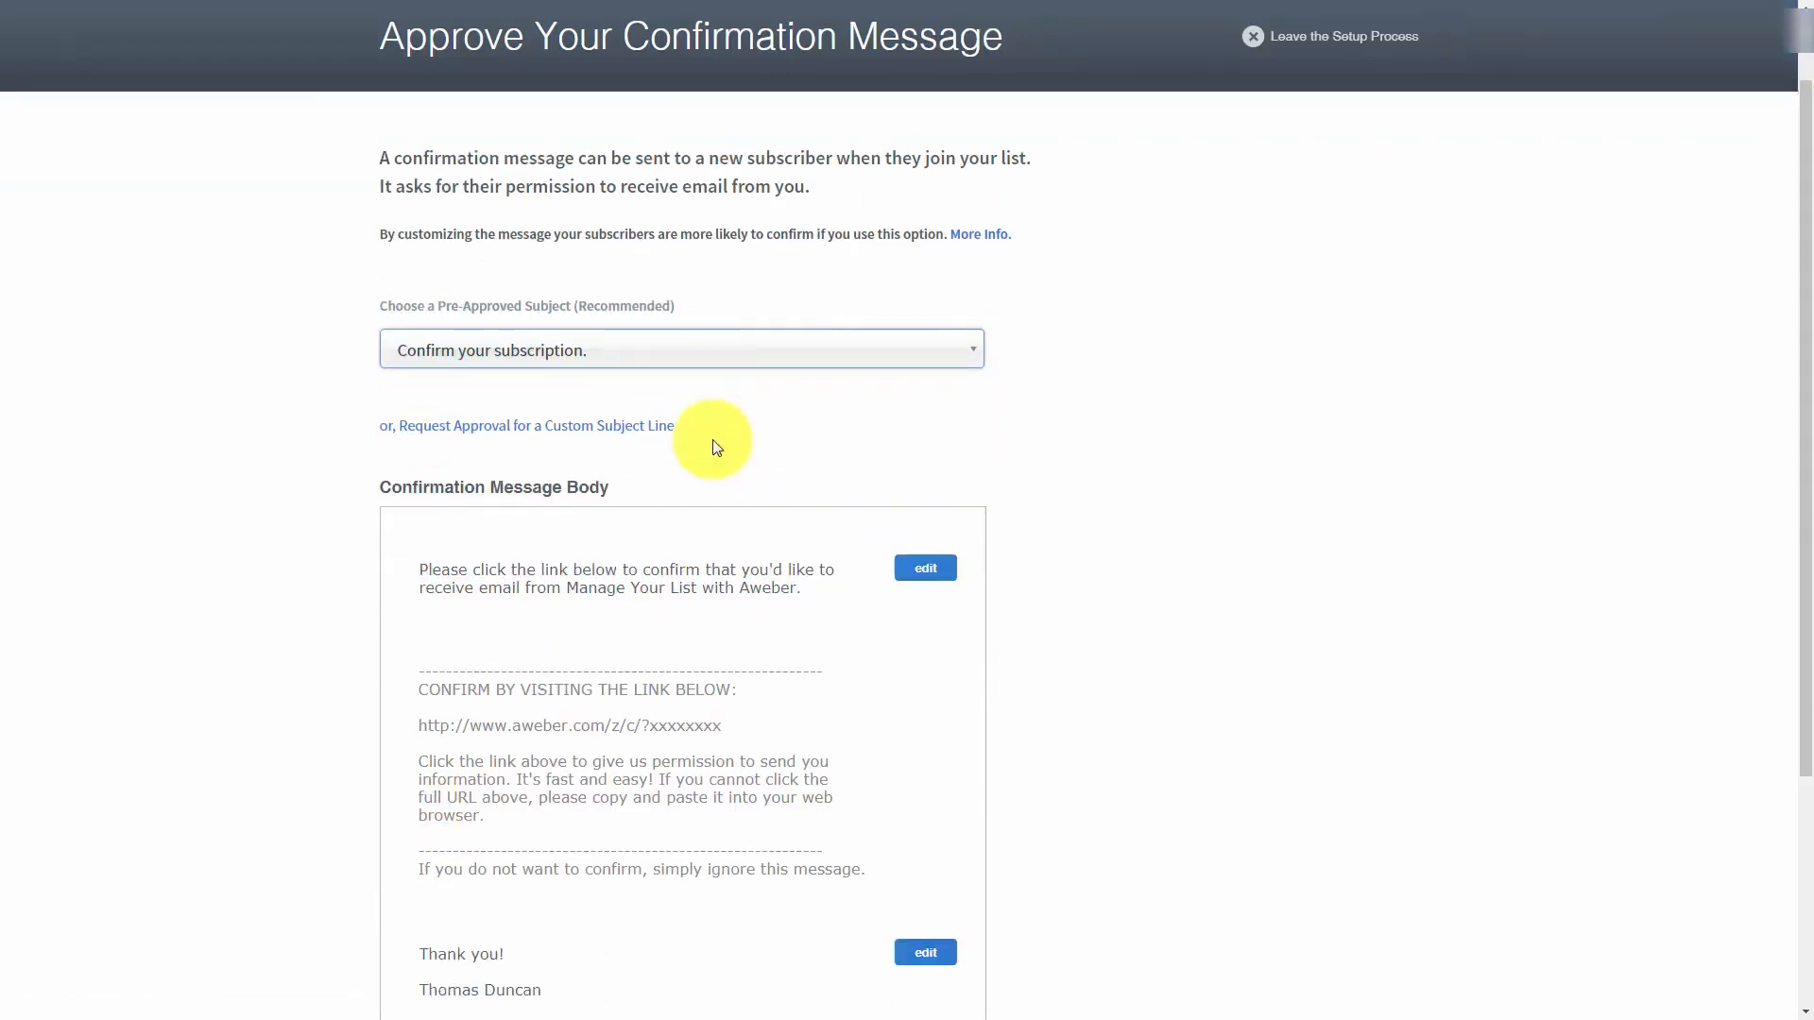
left_click(924, 573)
left_click(716, 571)
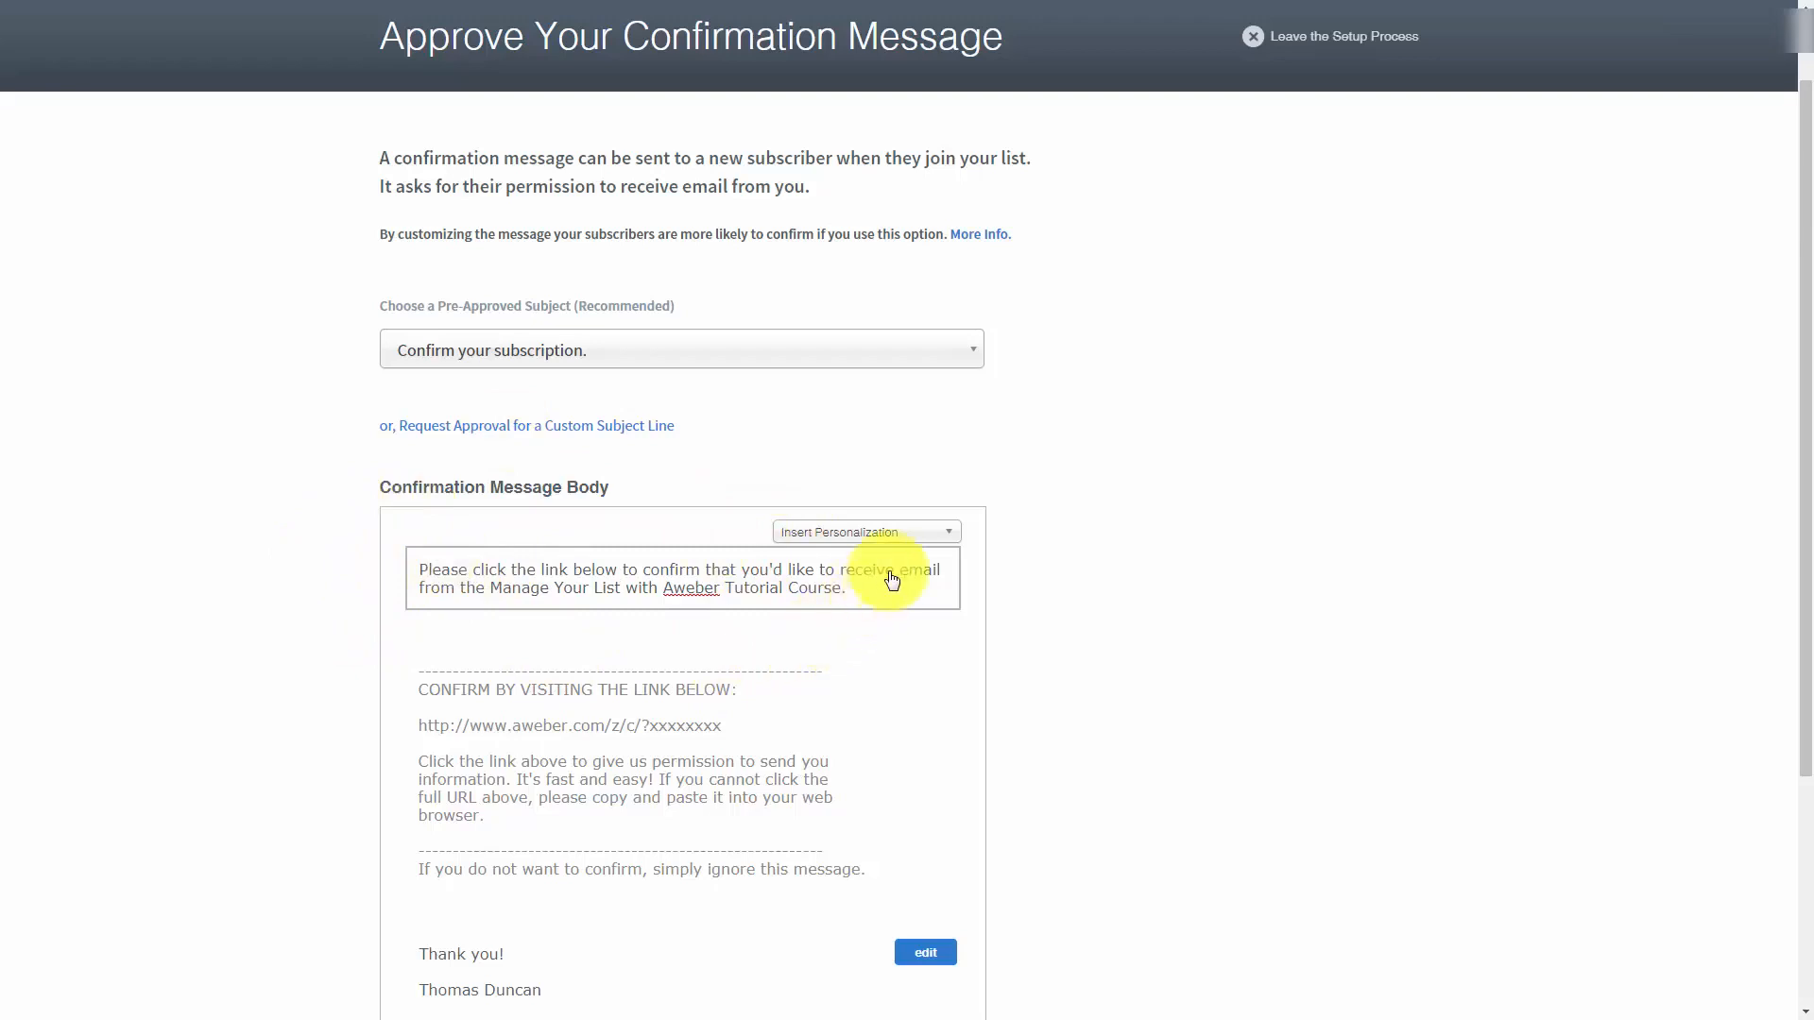
Try adding the {!firstname} personalization at the end of the confirmation message's opening text
left_click(950, 537)
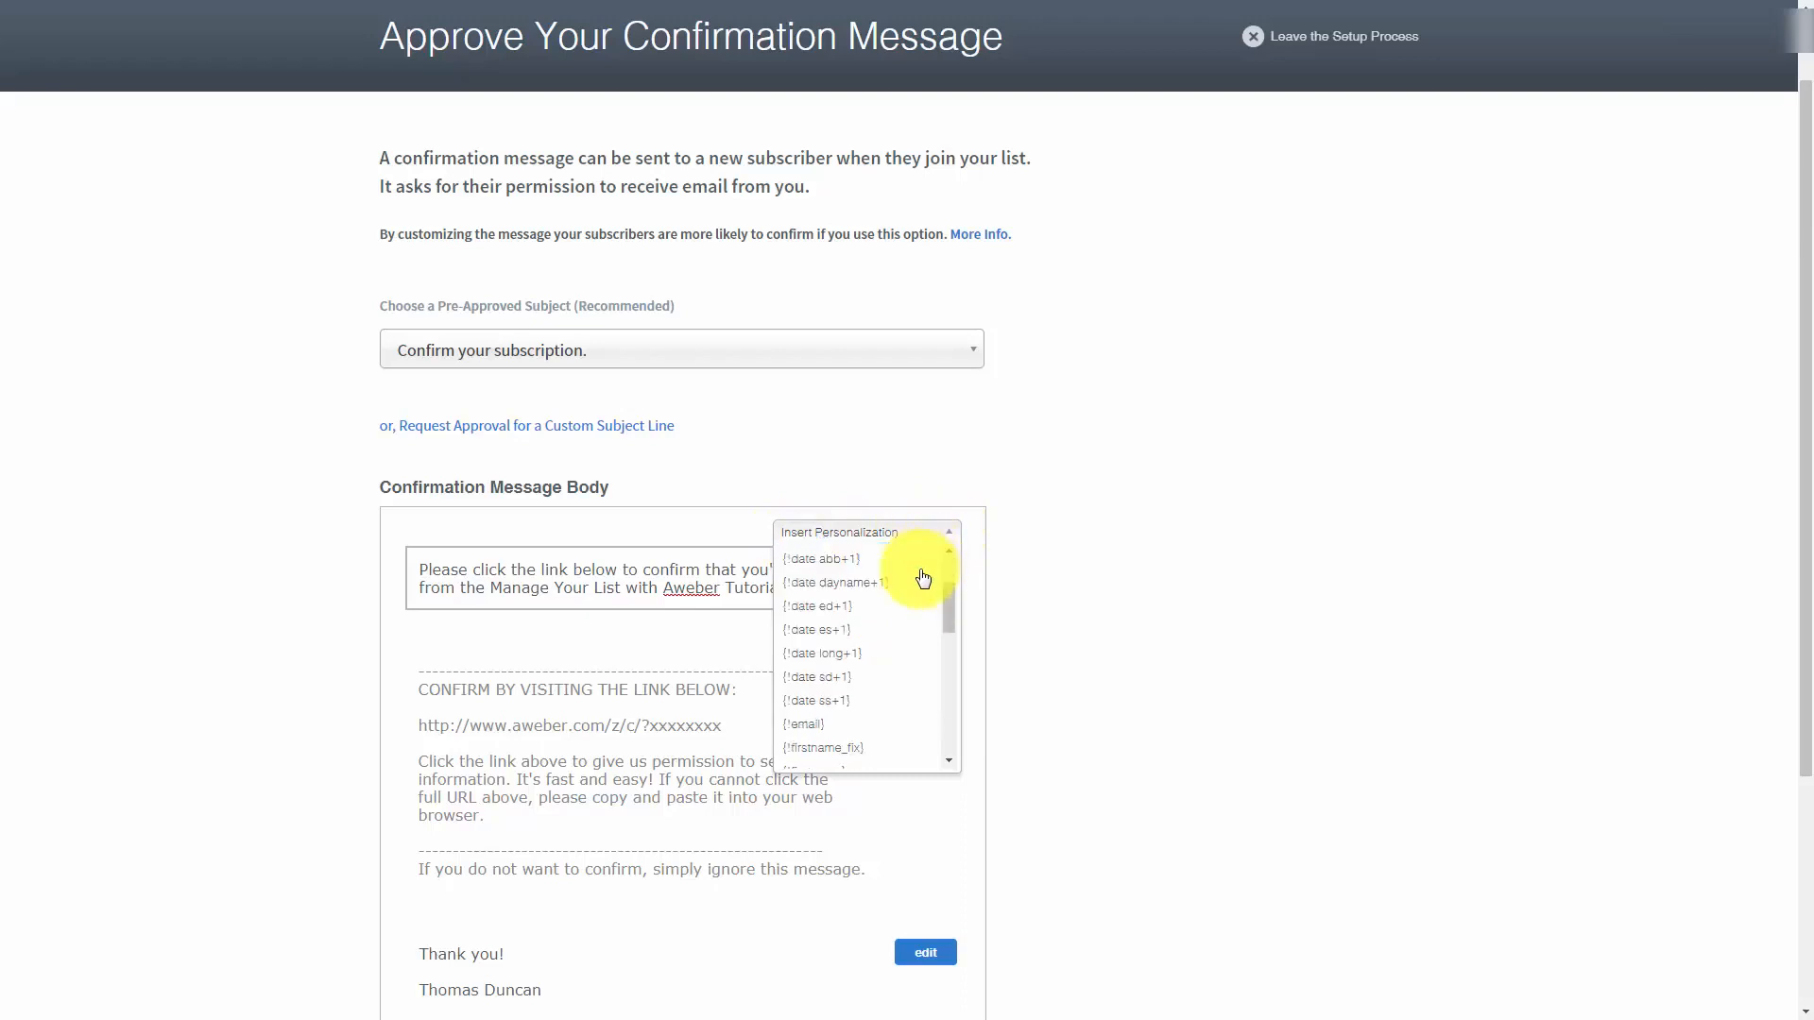
scroll(923, 579, "down", 2)
scroll(921, 586, "down", 2)
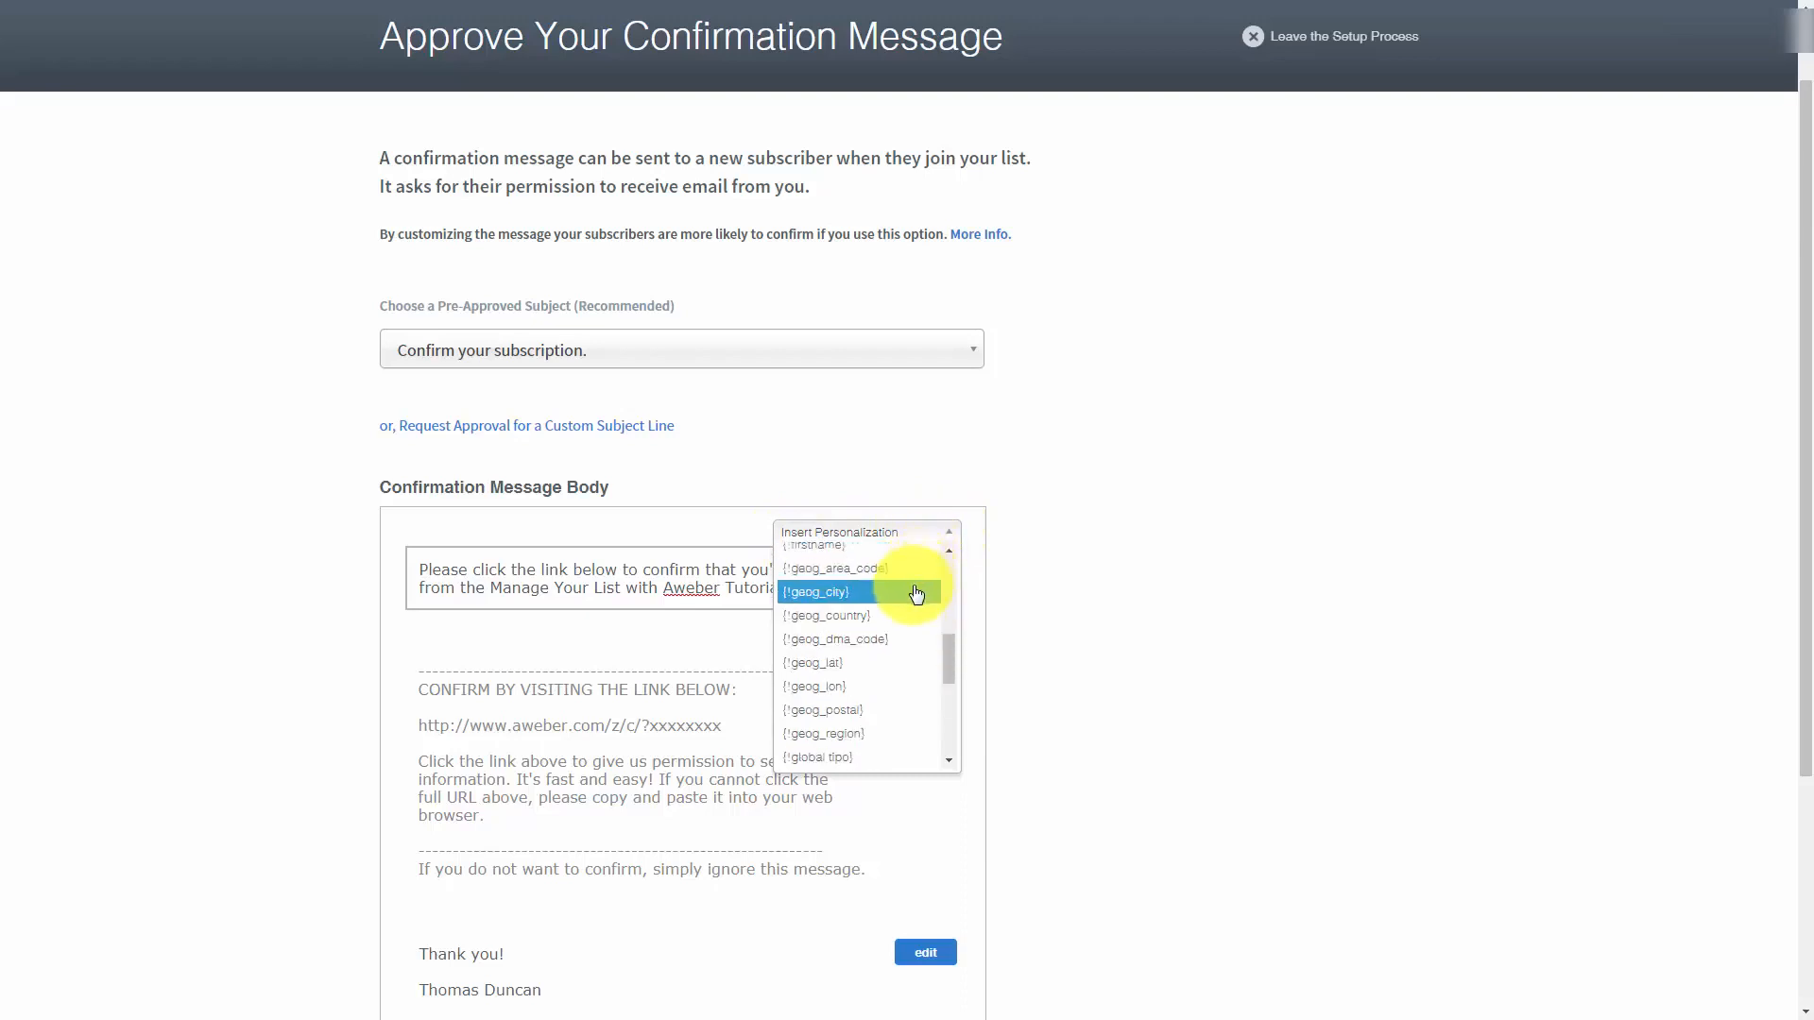
scroll(918, 594, "up", 2)
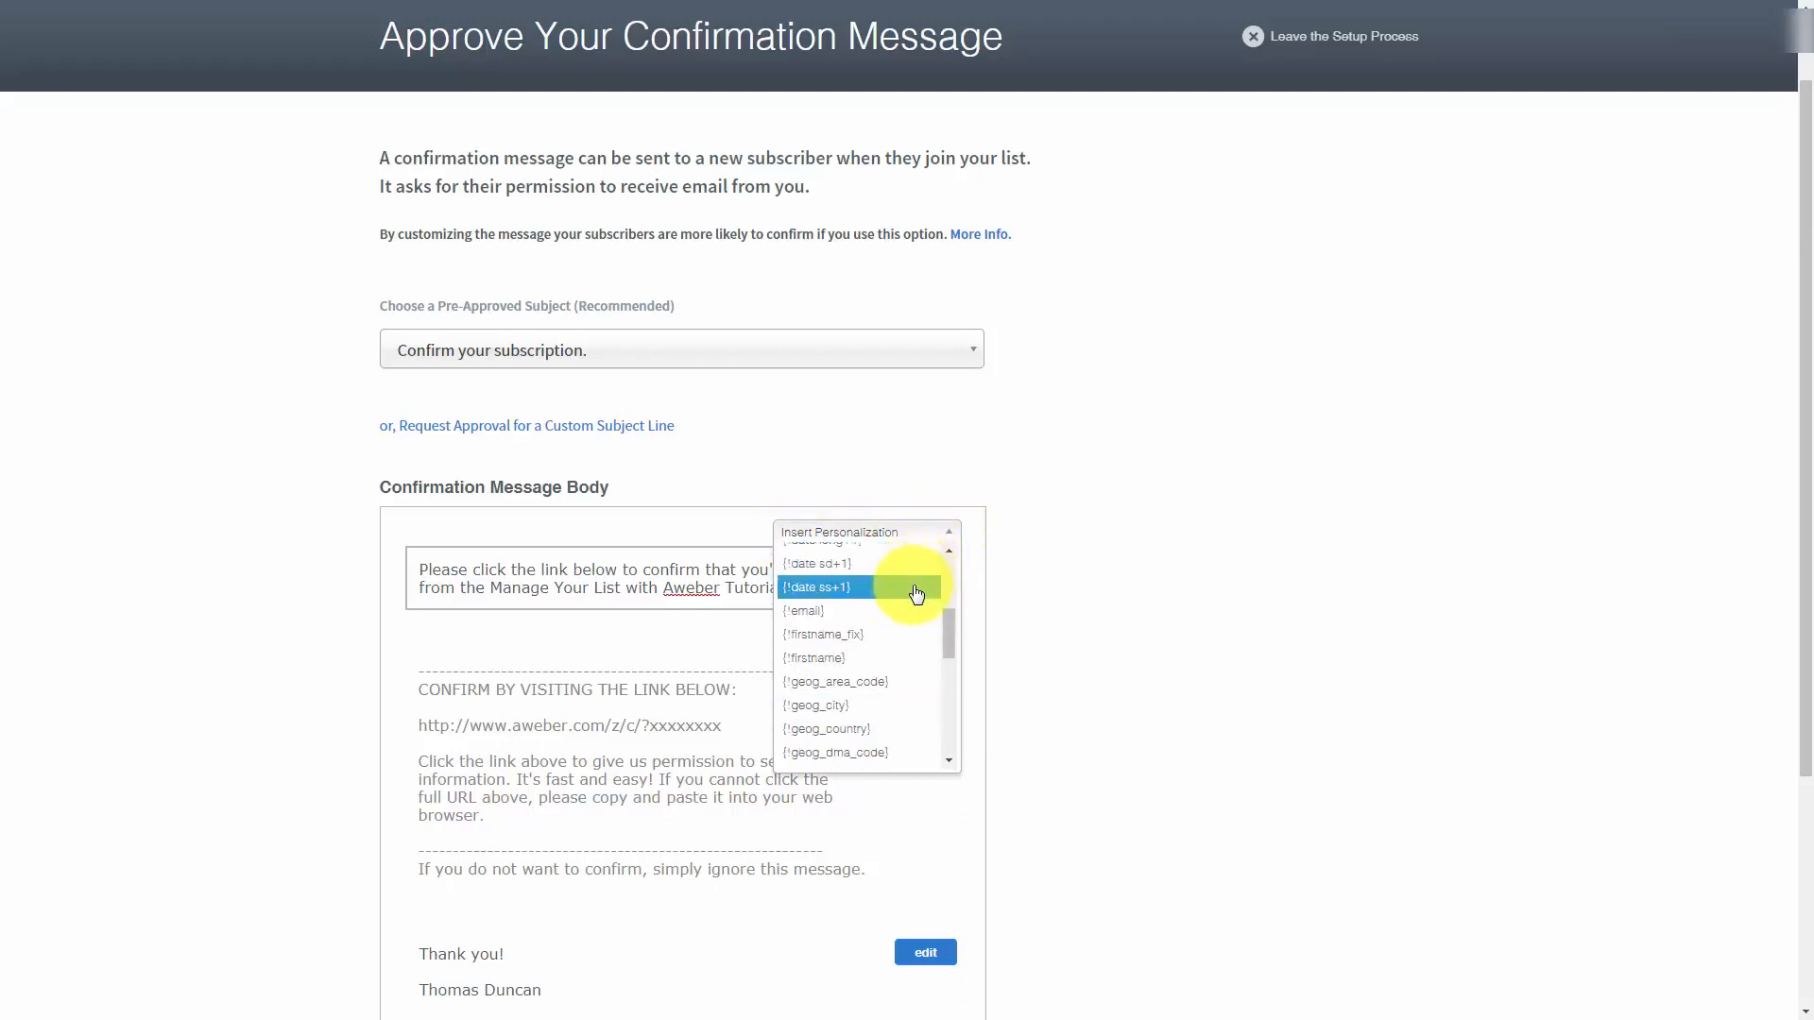
left_click(814, 662)
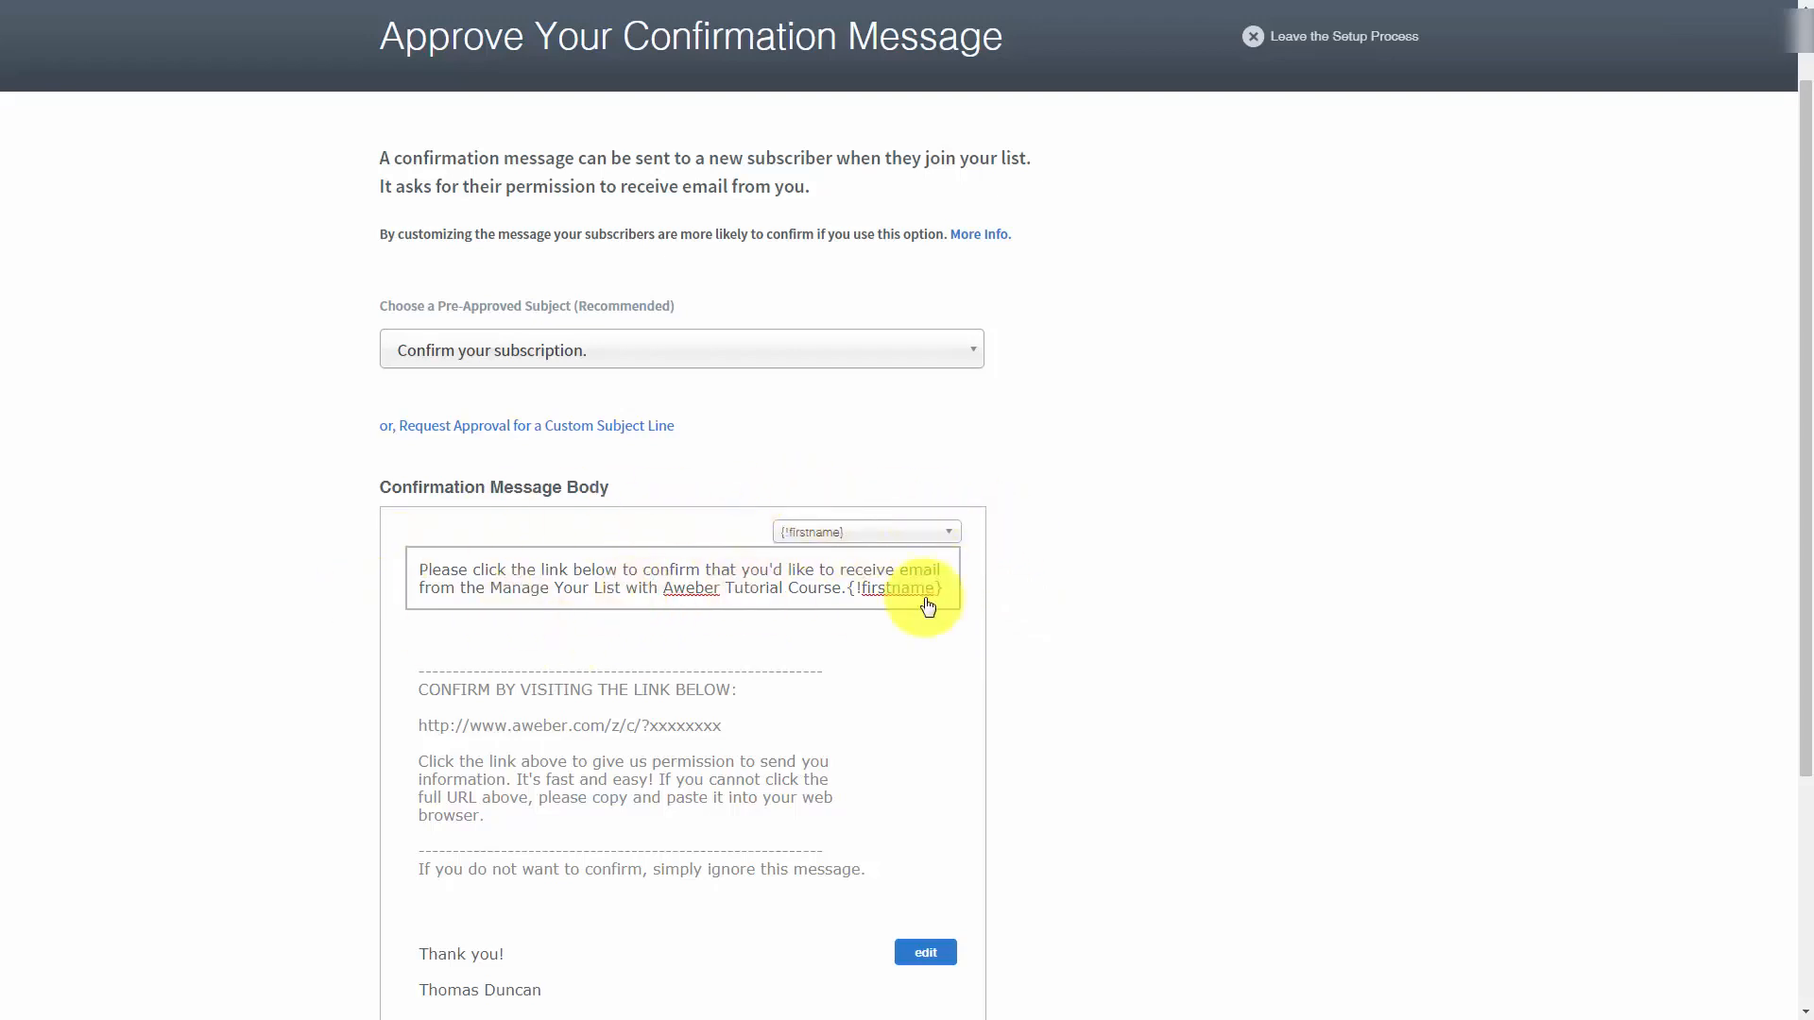
Try the {!firstname_fix} personalization with a comma at the start of the opening text, and remove it again
left_click(910, 532)
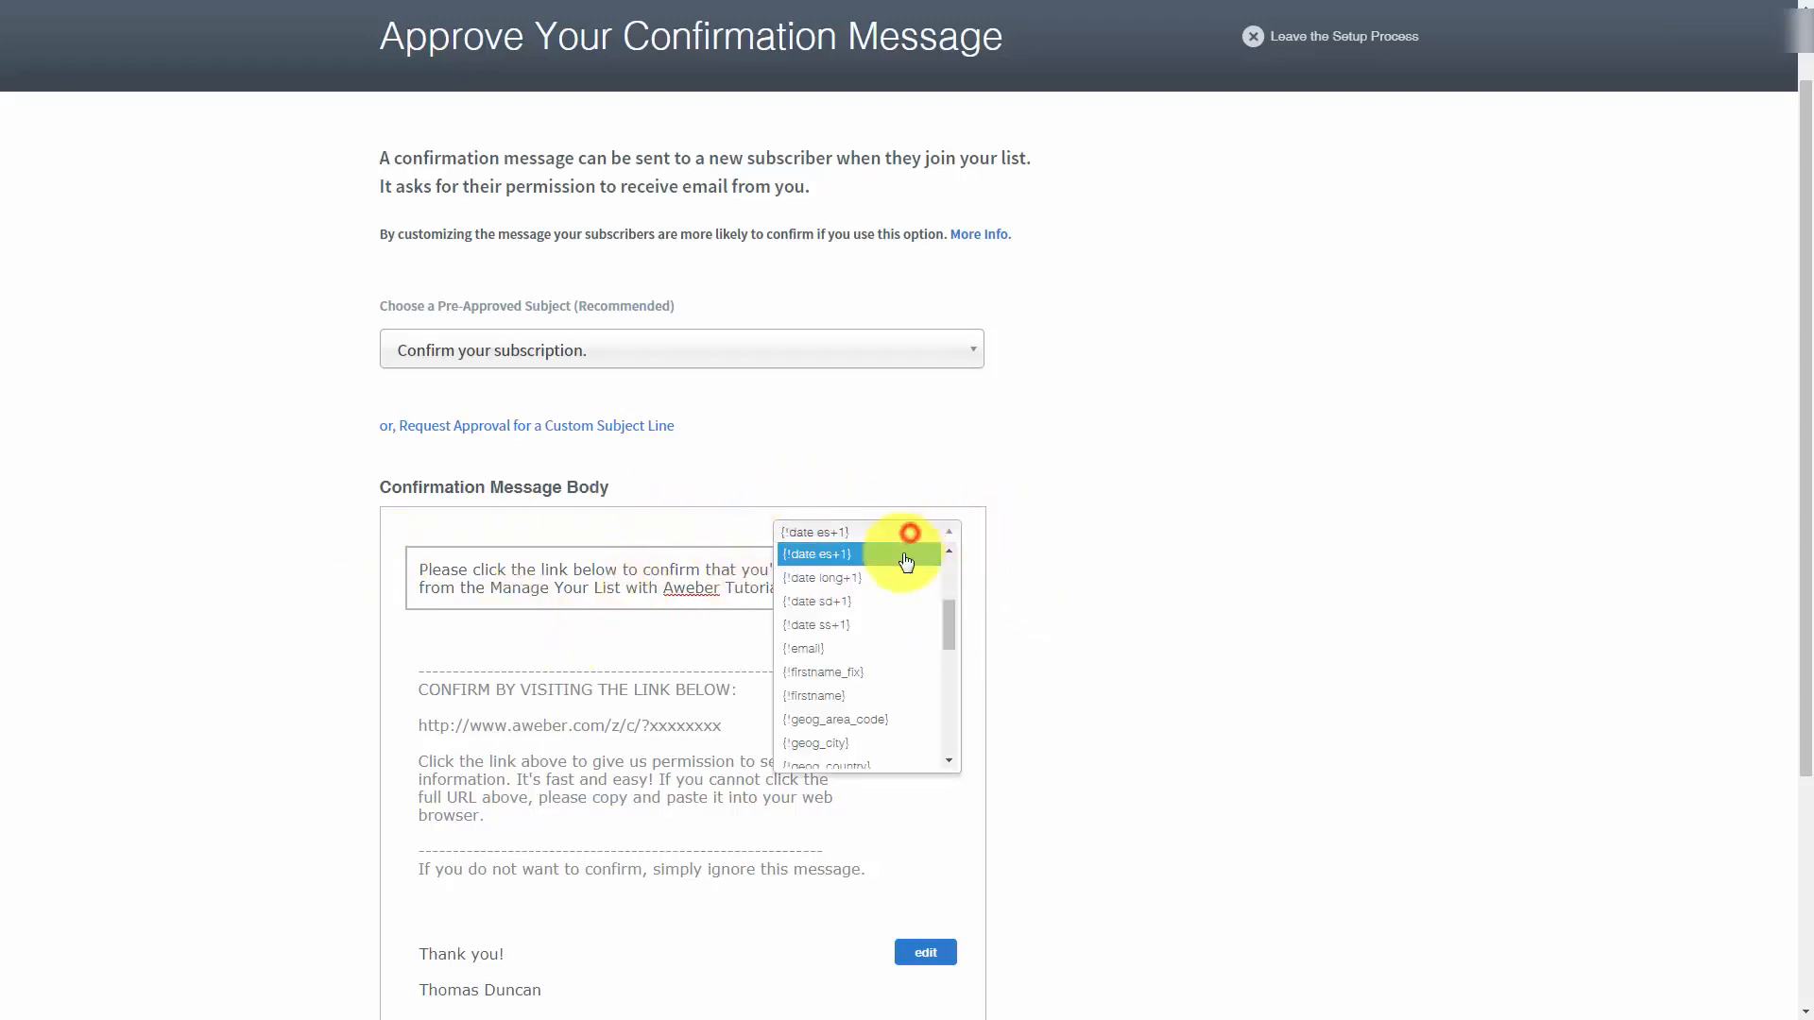
left_click(885, 673)
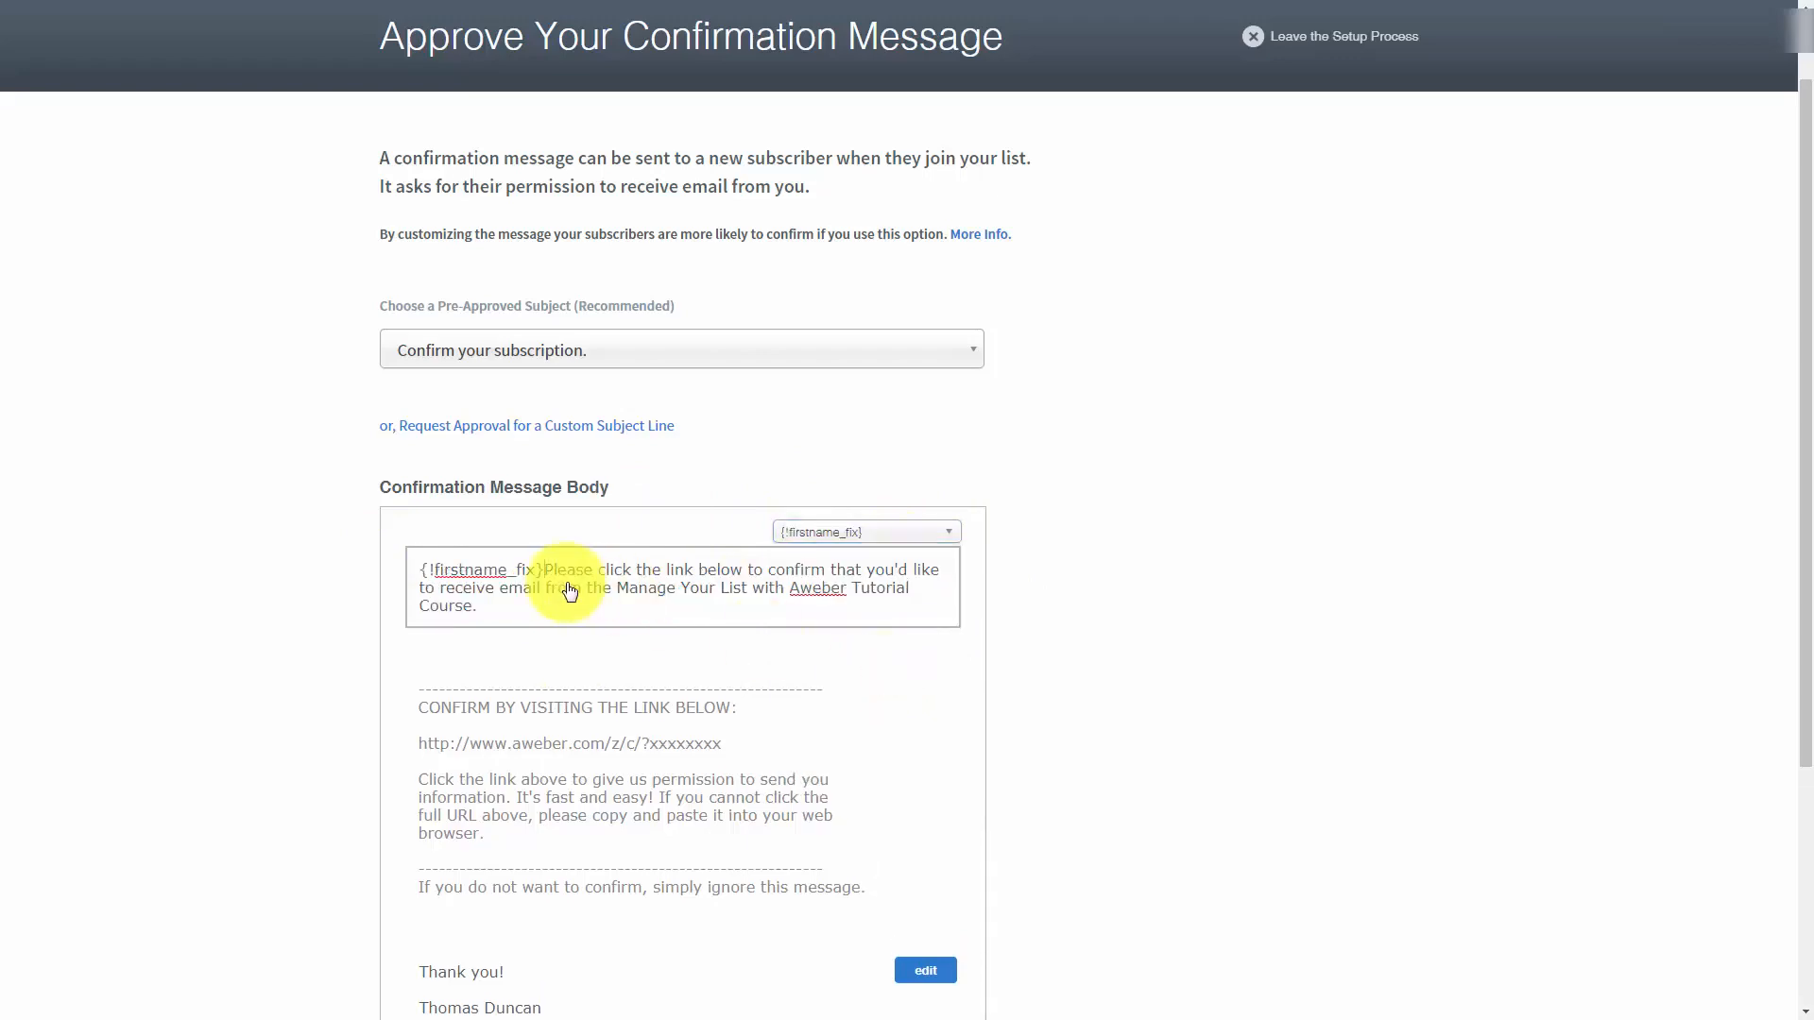
type(",")
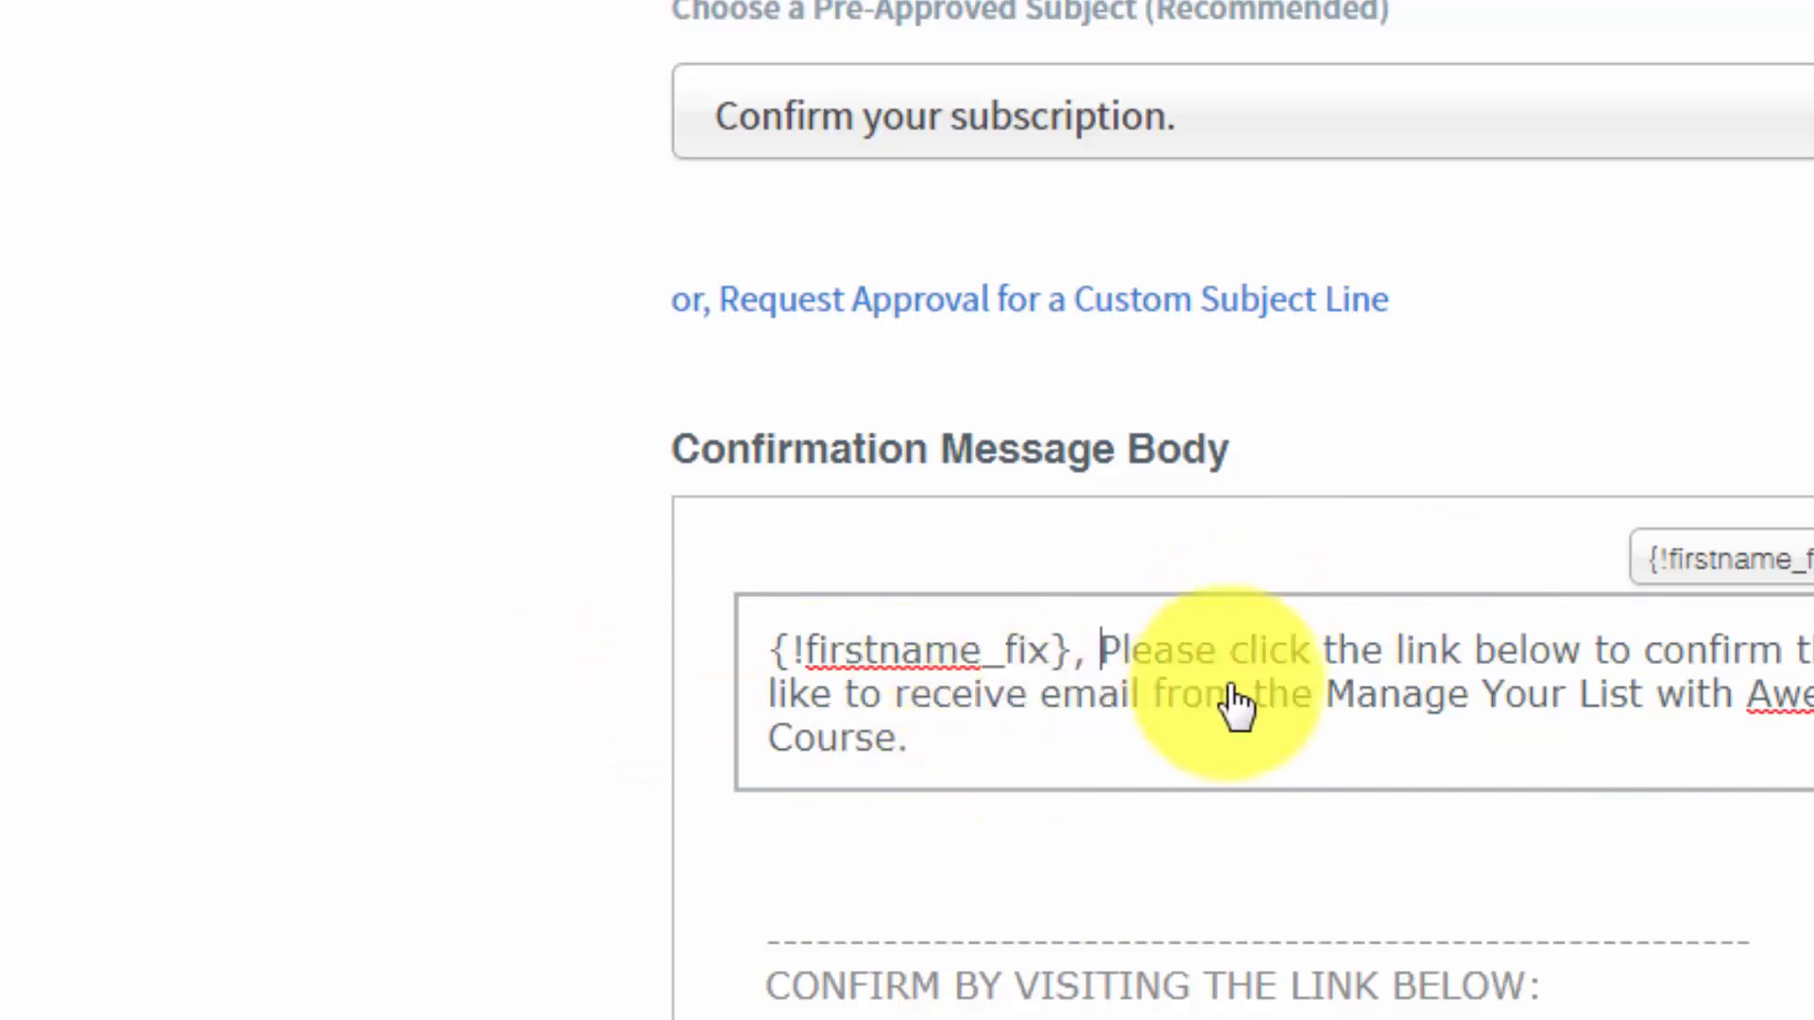
key("BackSpace")
key("BackSpace")
key("BackSpace")
key("BackSpace")
key("BackSpace")
key("BackSpace")
key("BackSpace")
key("BackSpace")
key("BackSpace")
key("BackSpace")
key("BackSpace")
key("BackSpace")
key("BackSpace")
key("BackSpace")
key("BackSpace")
key("BackSpace")
key("BackSpace")
key("BackSpace")
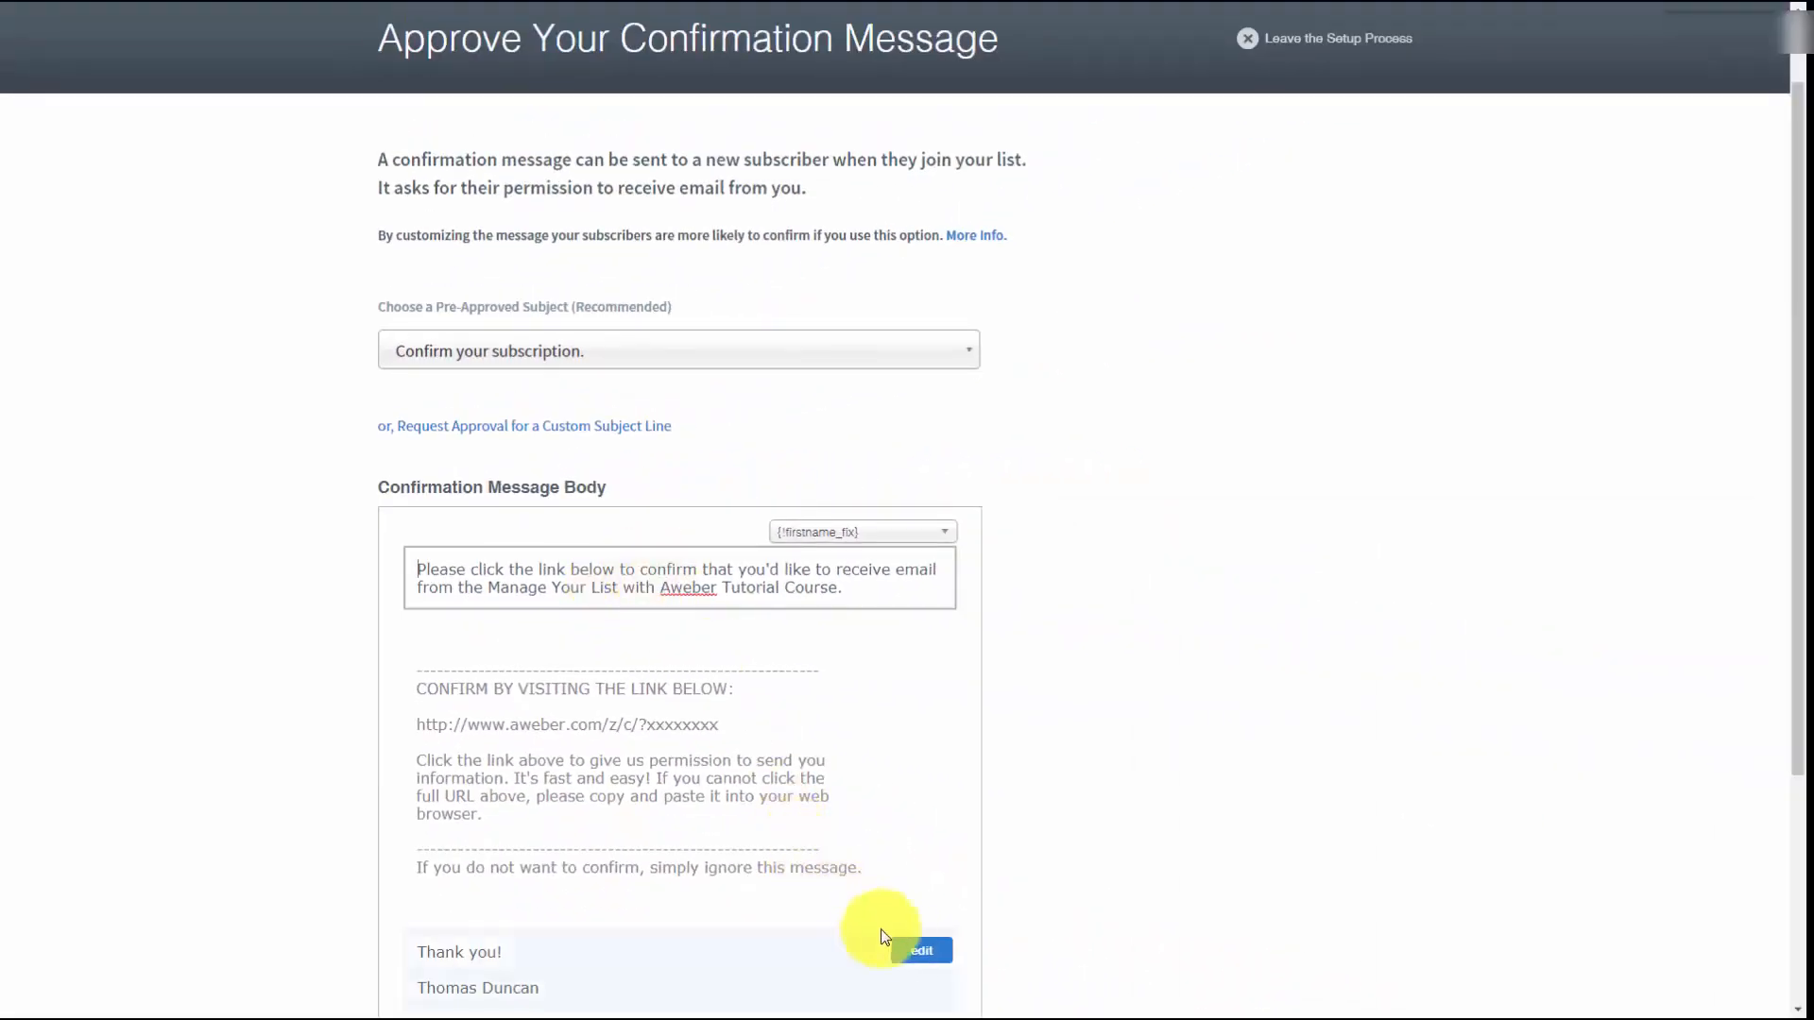
Edit the confirmation message's sign-off, removing the blank line after "Thank you!" and adding "CEO TD Enterprises" below the sender's name
left_click(918, 952)
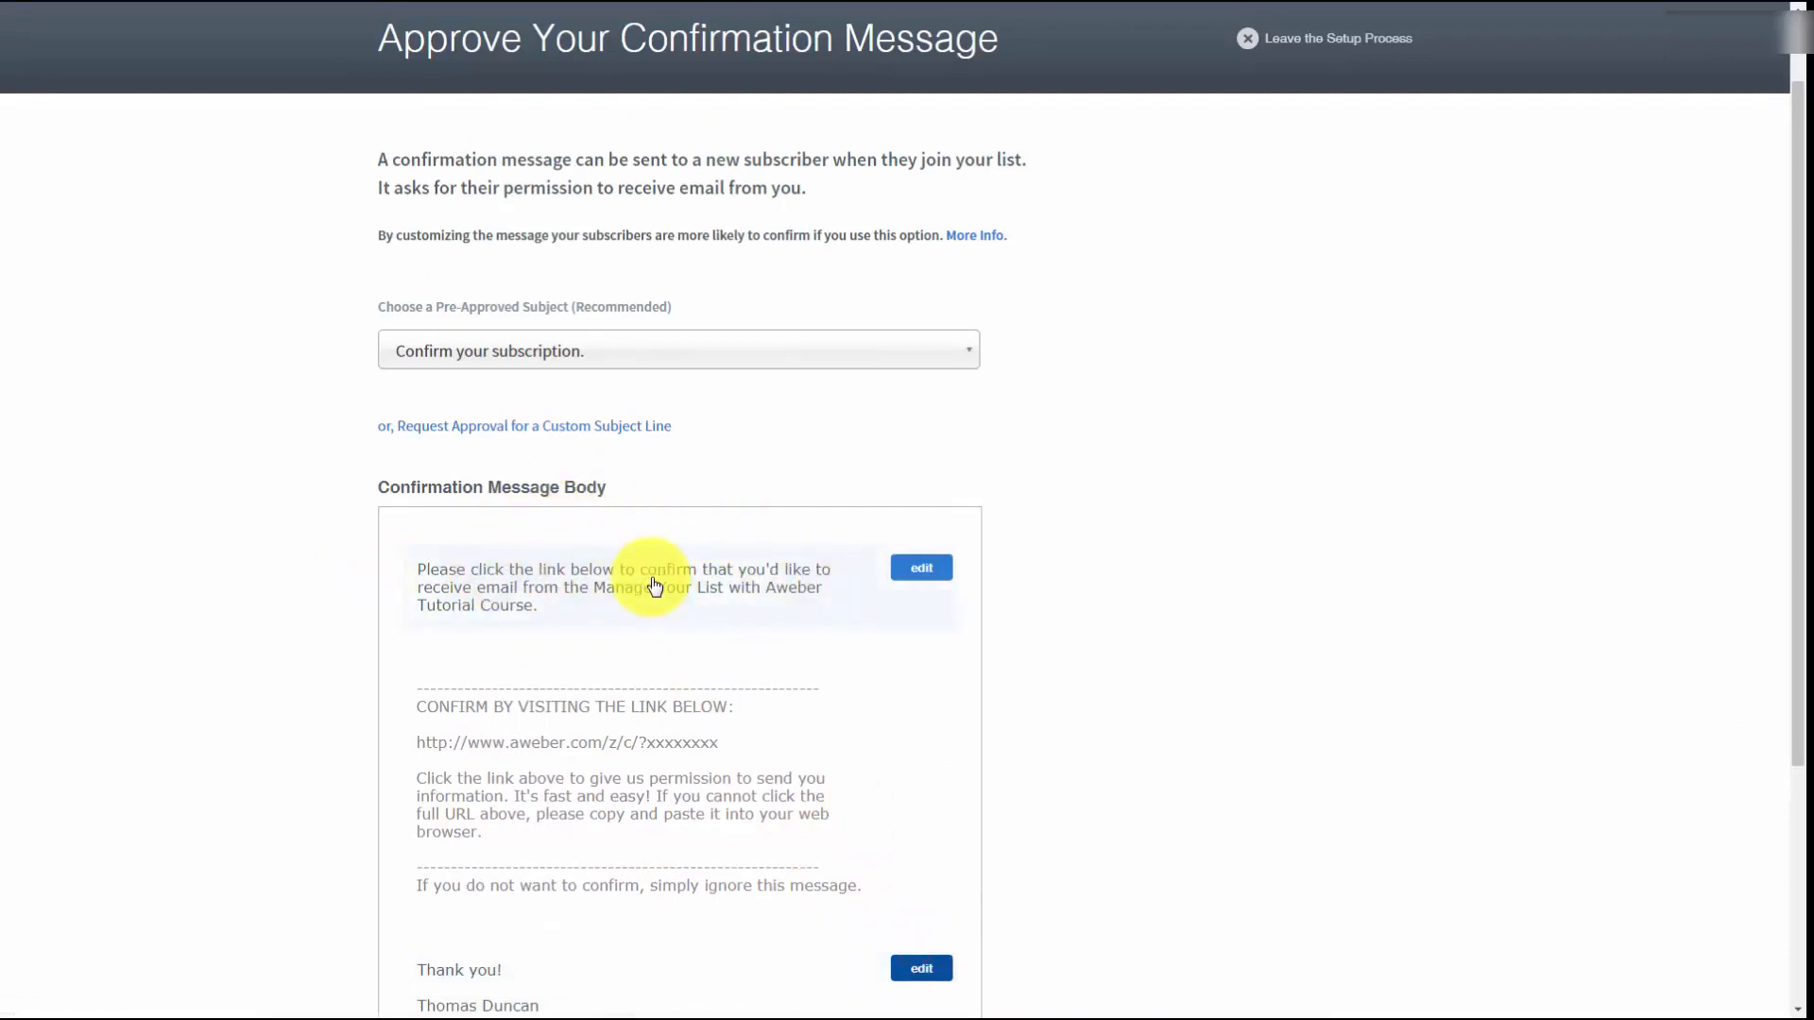
scroll(652, 595, "down", 3)
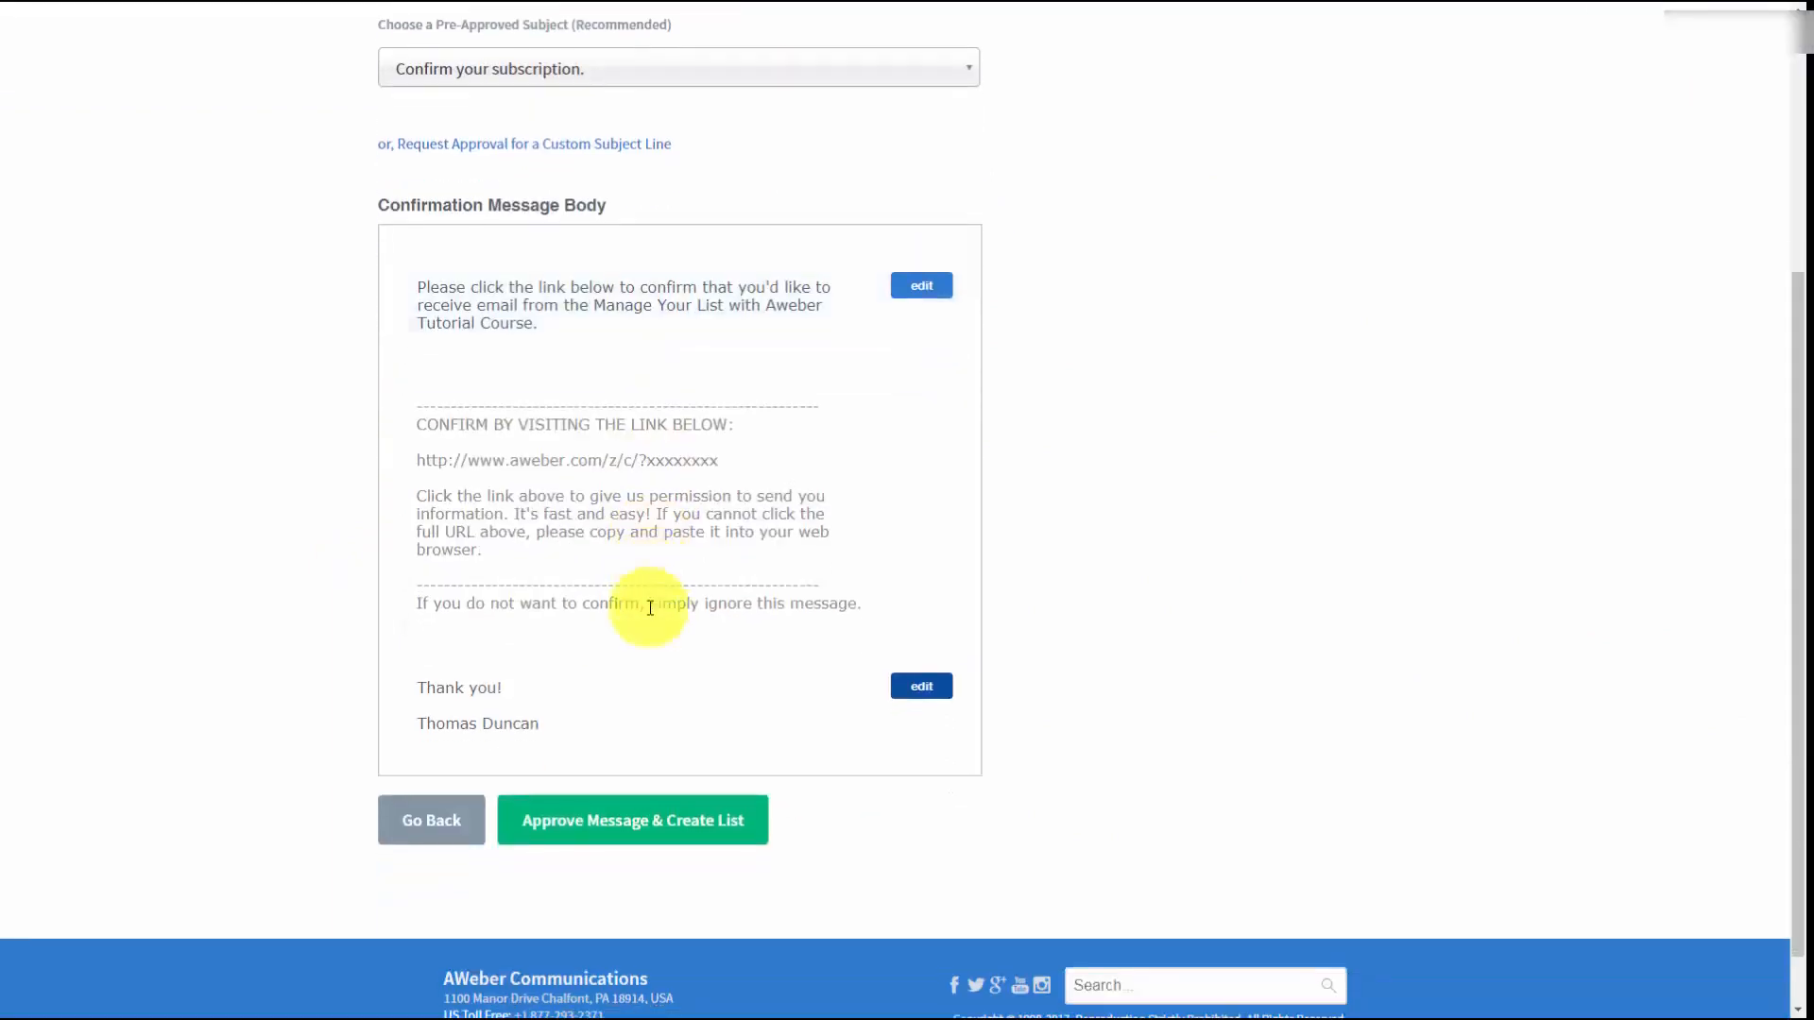
left_click(902, 695)
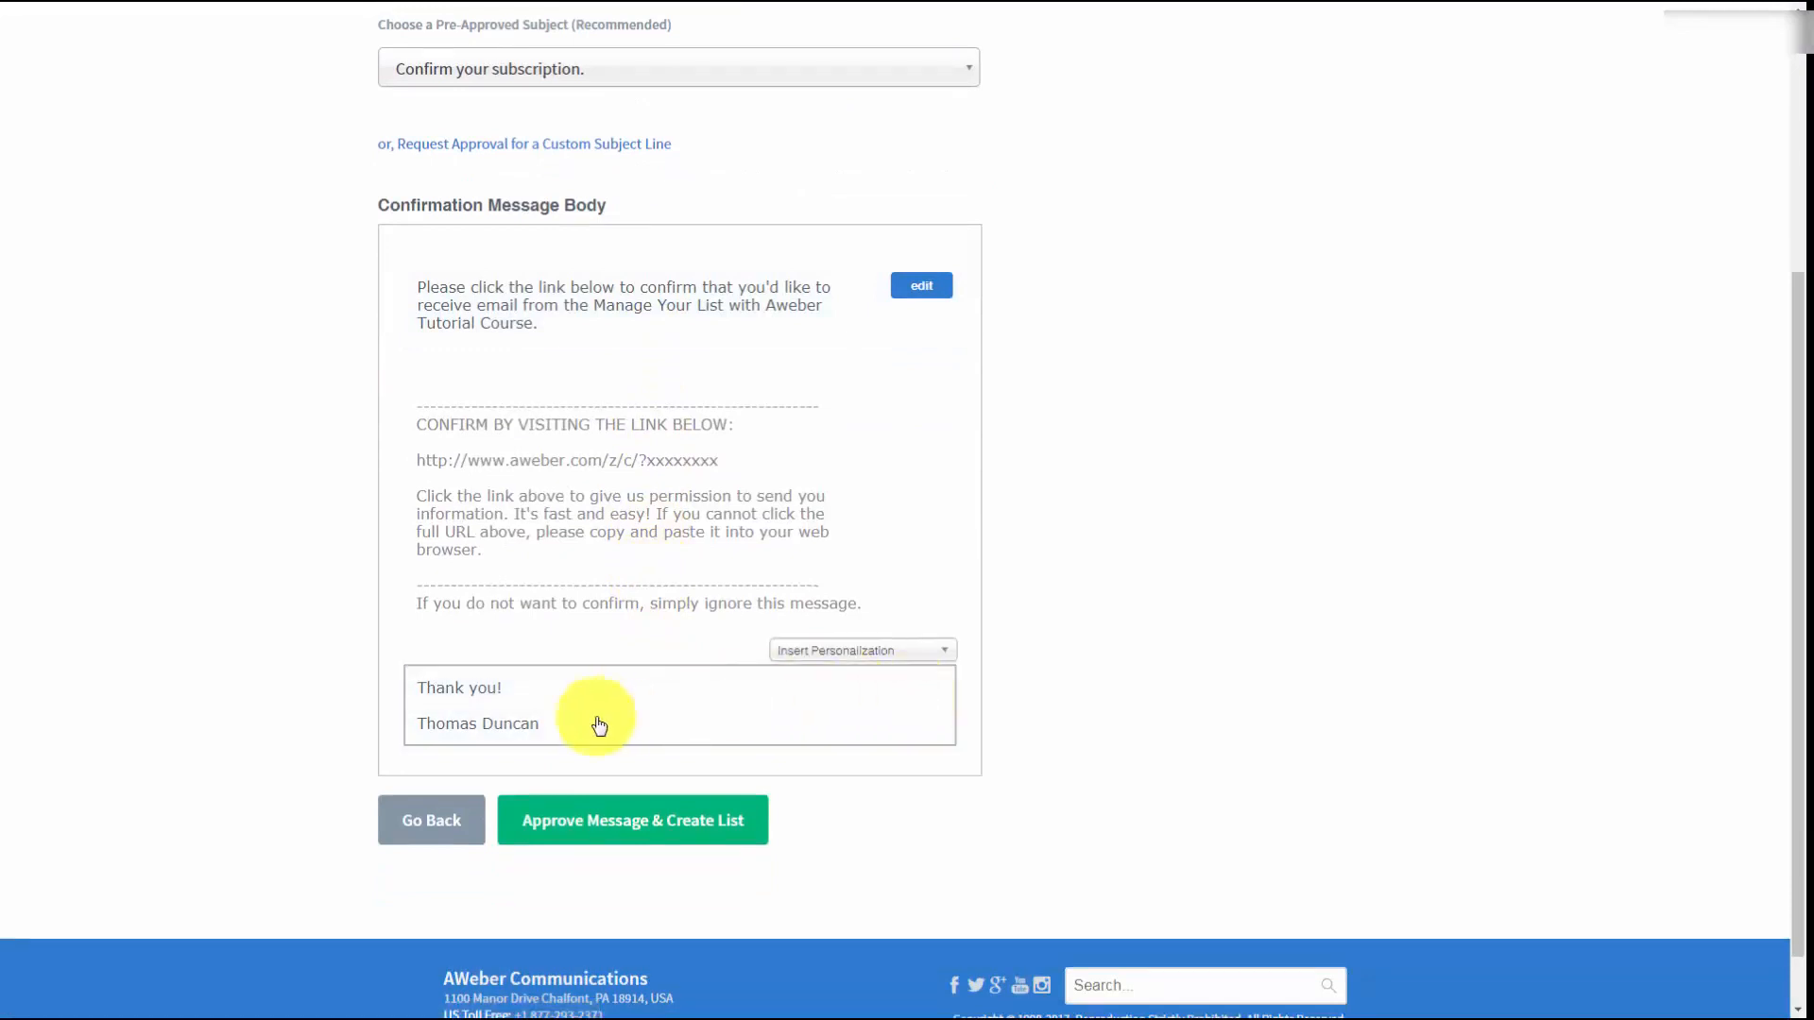
key("BackSpace")
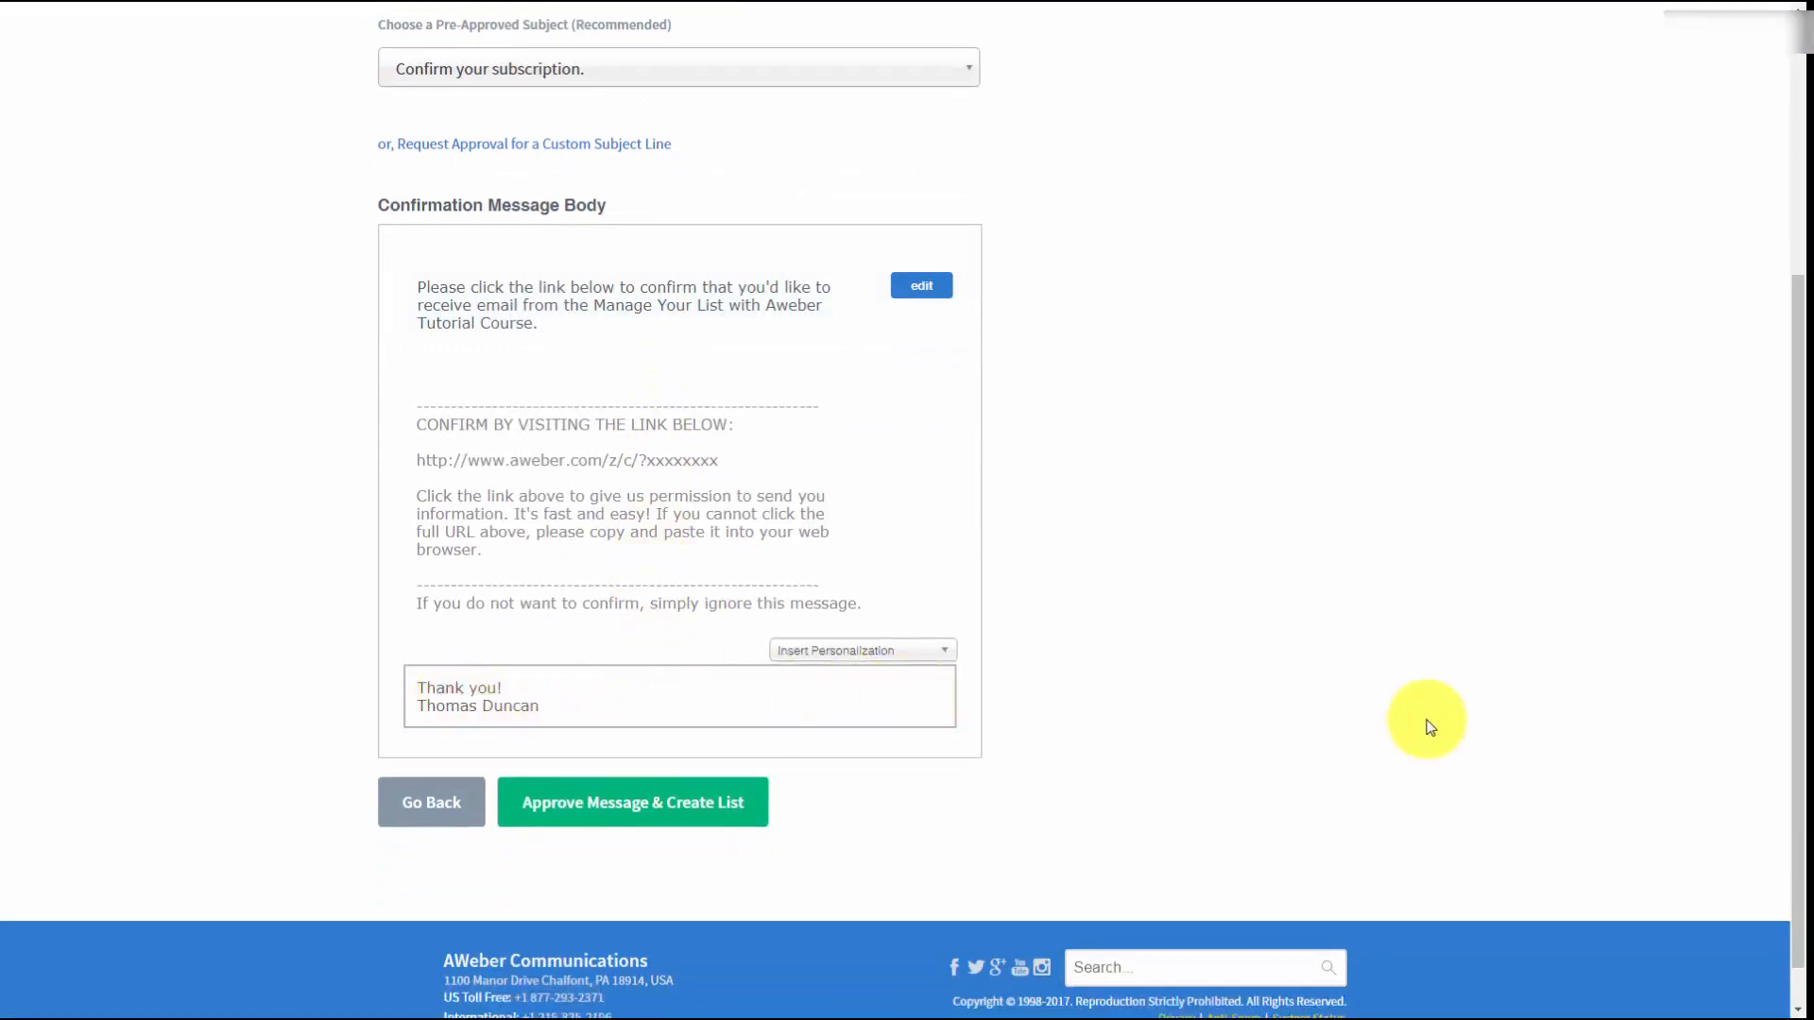
left_click(1429, 725)
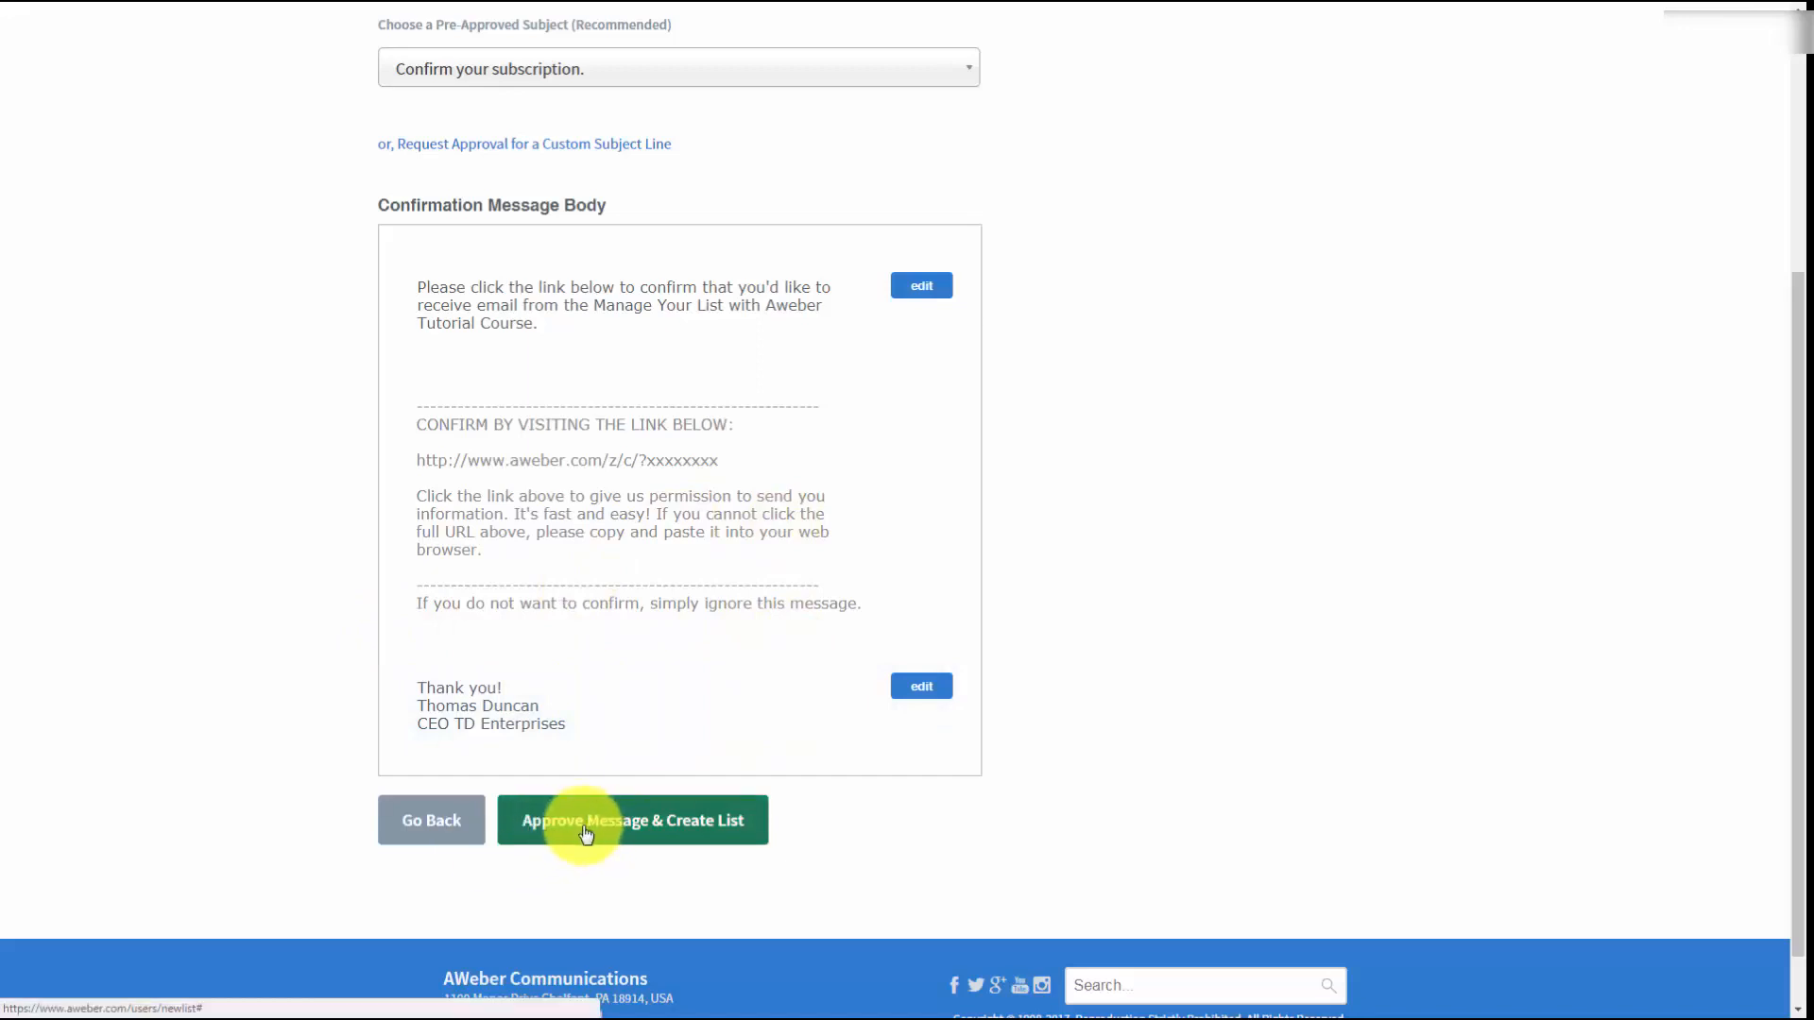
Review the finished confirmation message, approve it and create the list
scroll(756, 759, "up", 2)
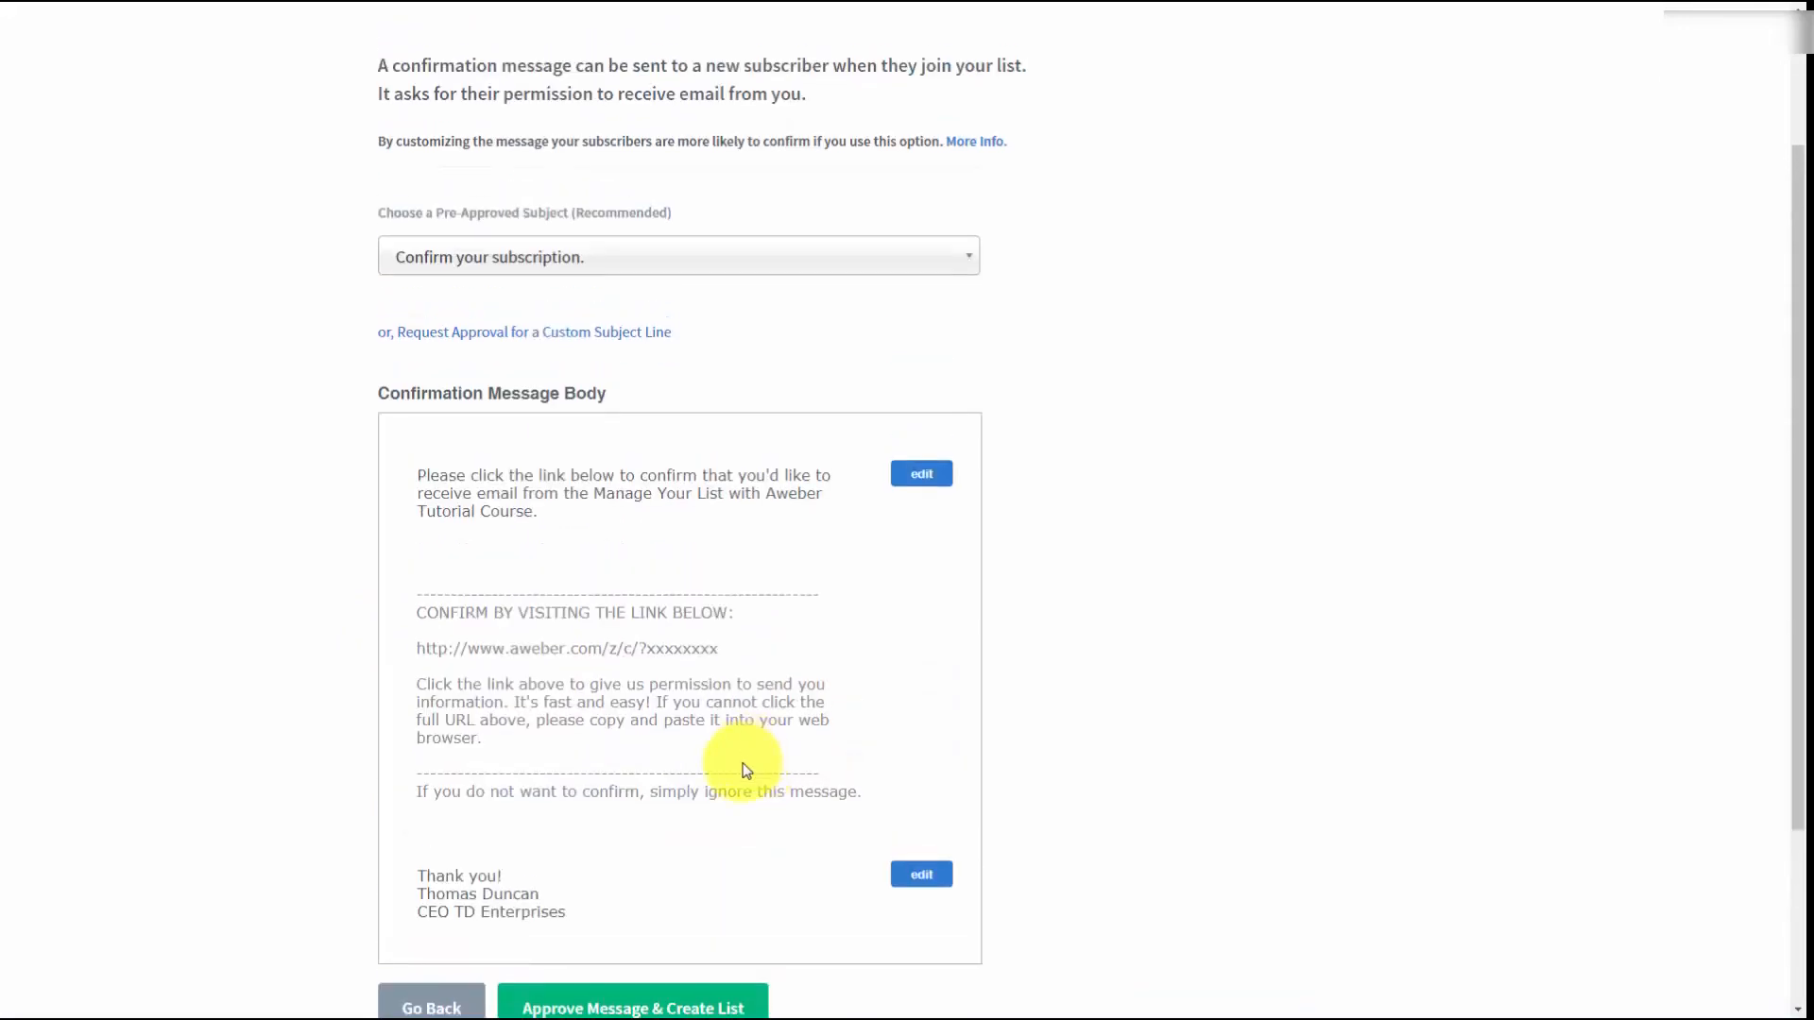
scroll(512, 665, "down", 1)
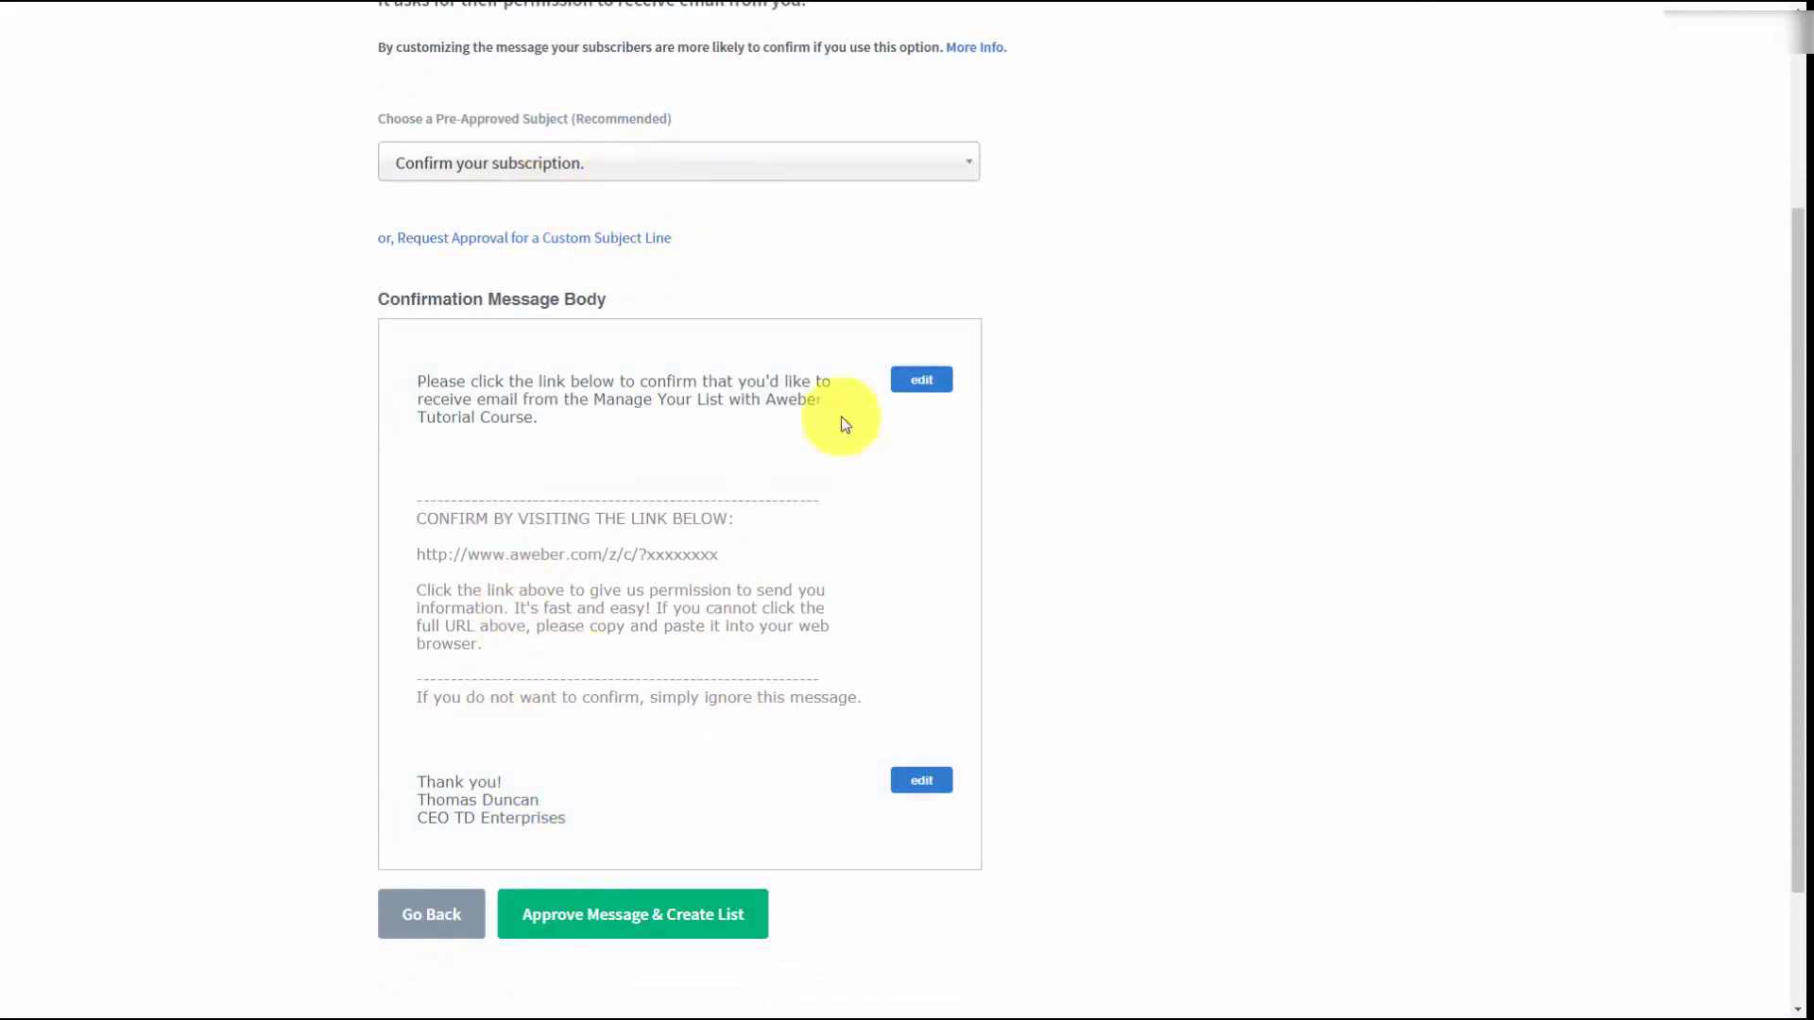
left_click(580, 921)
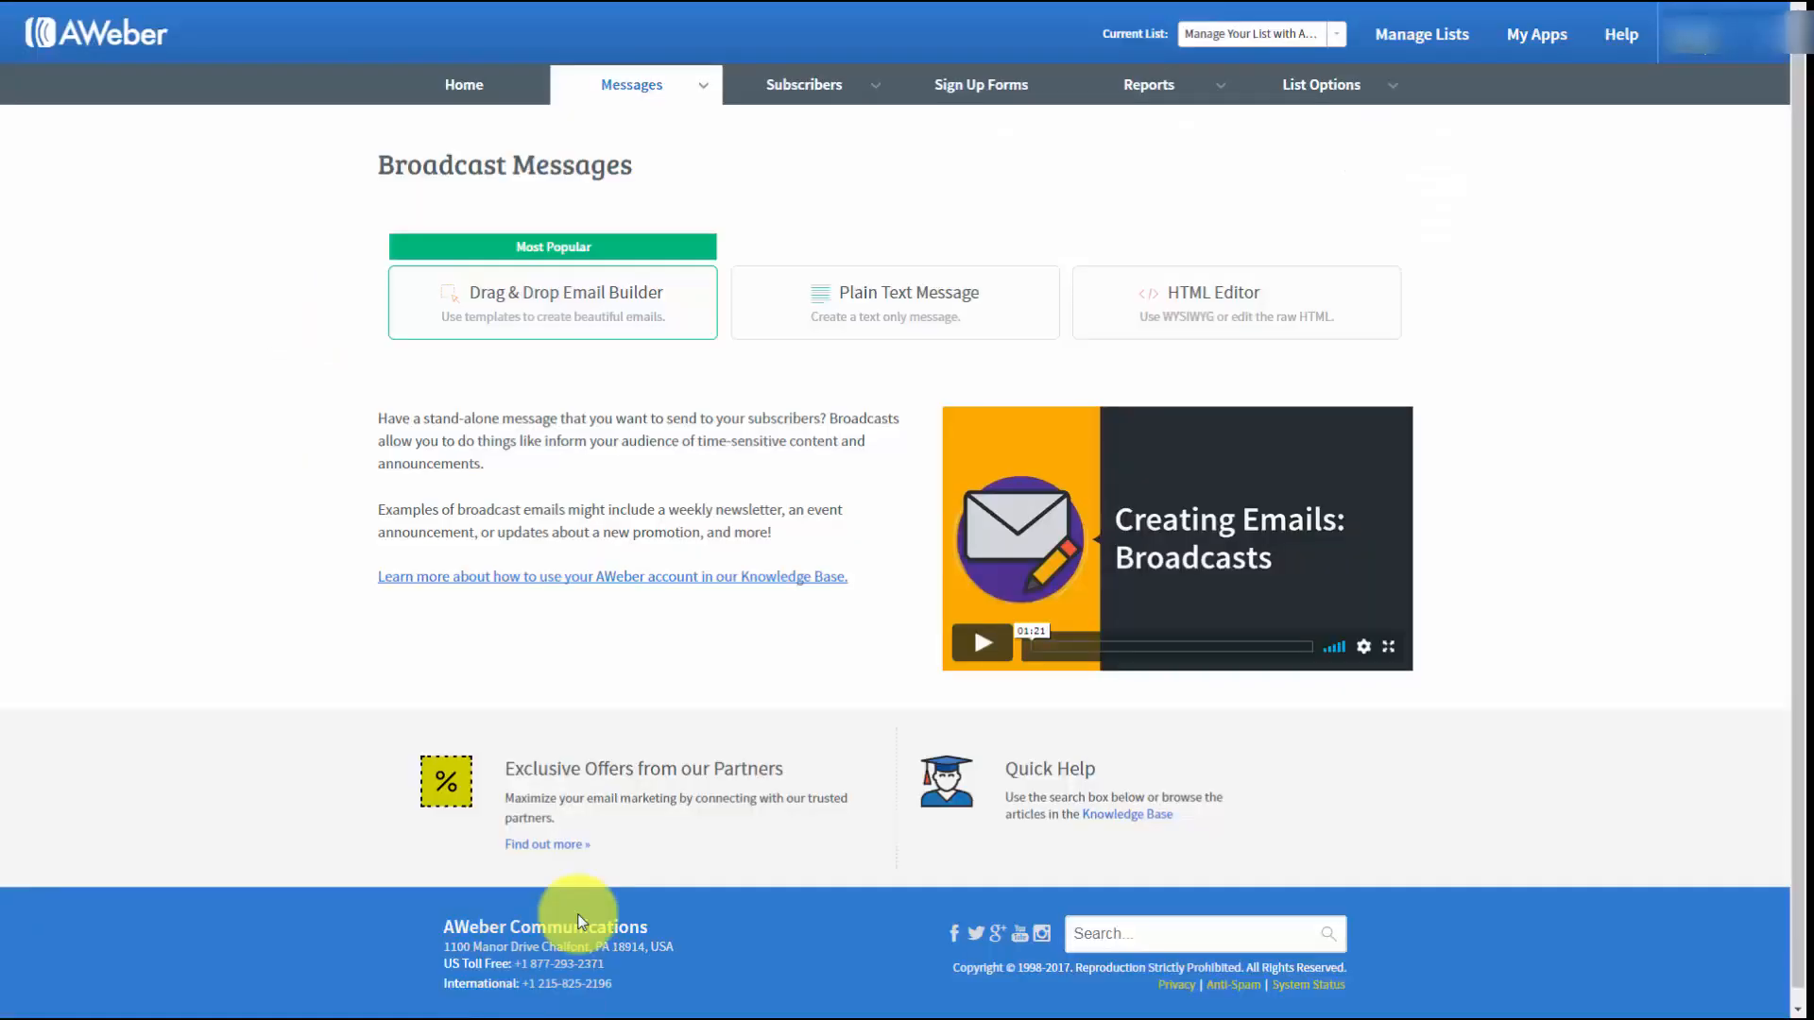